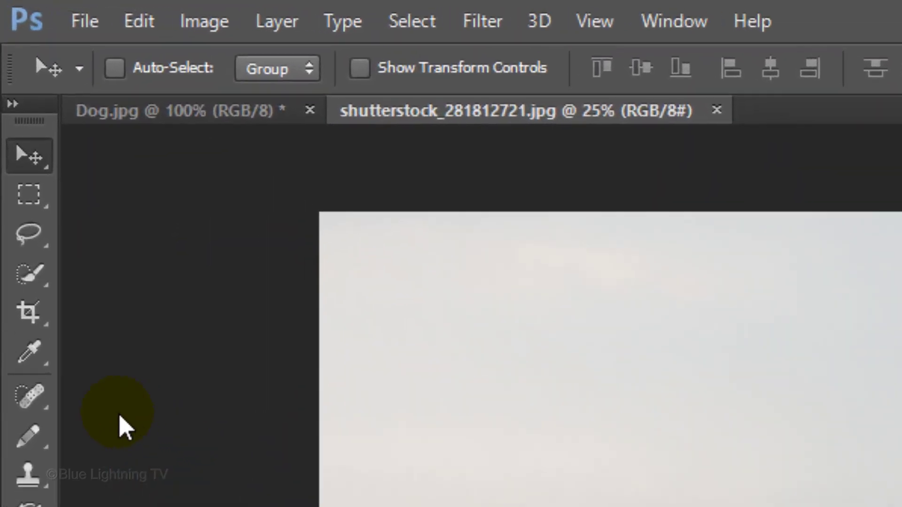
Set the Crop Tool to W x H x Res with 1550px width and 870px height
click(38, 346)
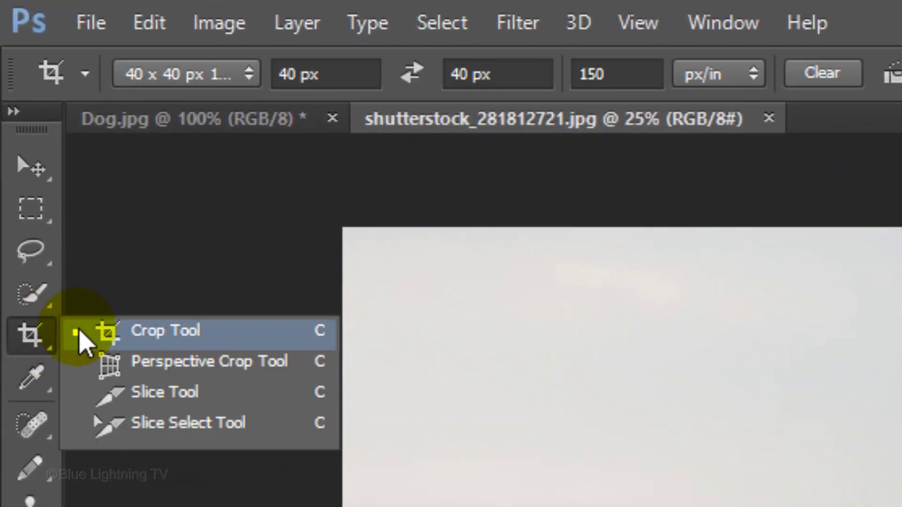
click(188, 332)
click(351, 75)
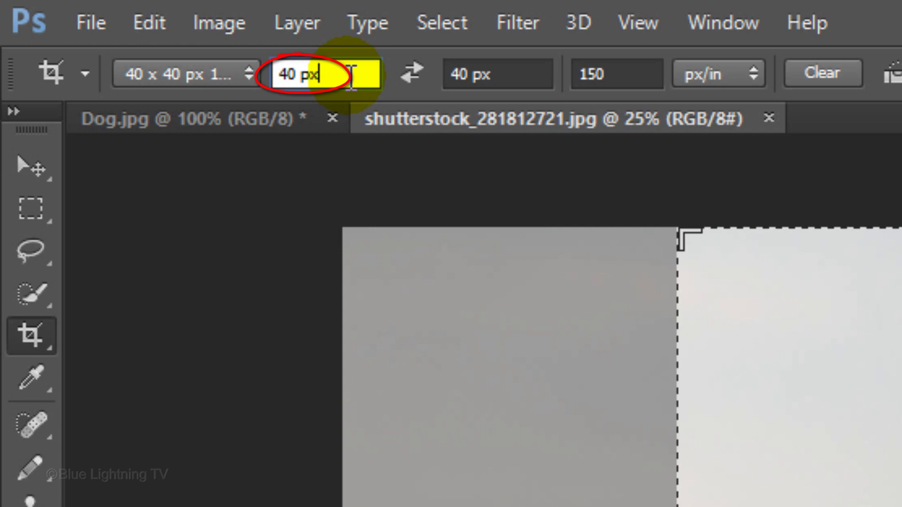
key(BackSpace)
key(BackSpace)
key(BackSpace)
key(BackSpace)
key(BackSpace)
text(1550px)
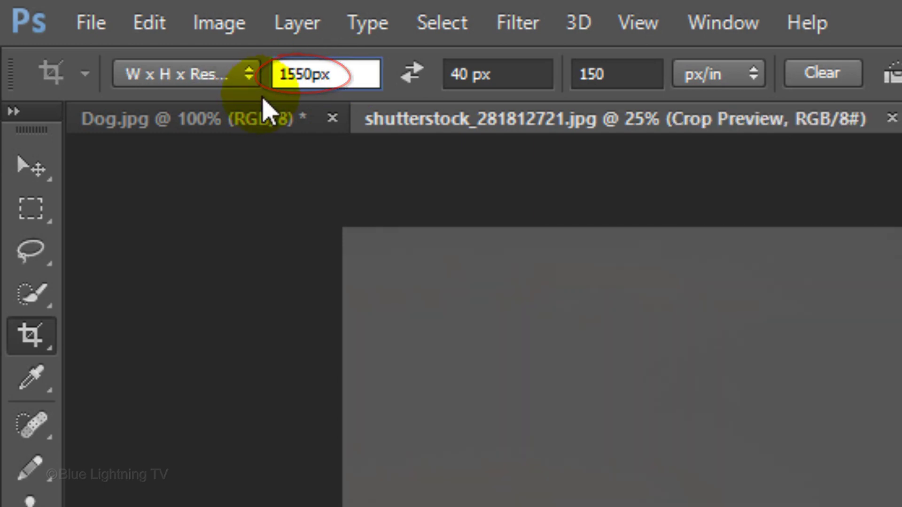
click(528, 80)
text(870px)
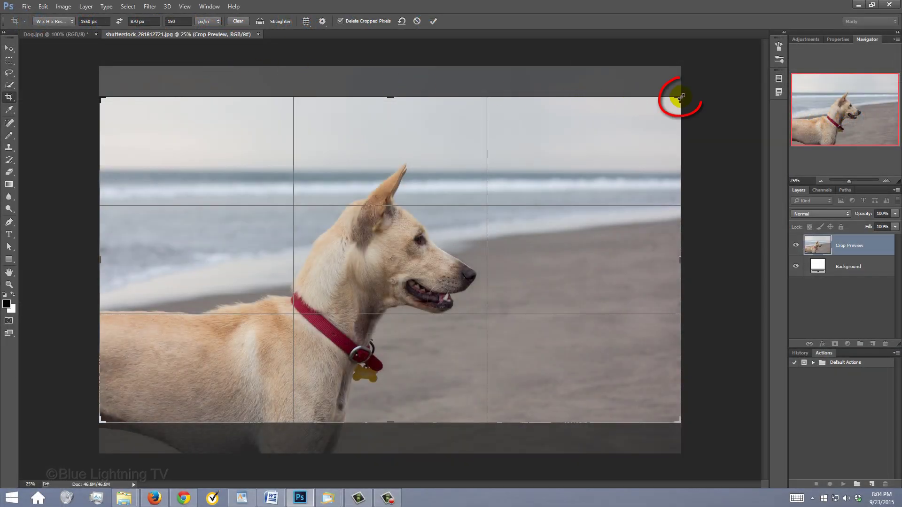
Frame the crop tightly around the dog's head and collar, apply it, and fit to screen
drag(678, 94, 591, 149)
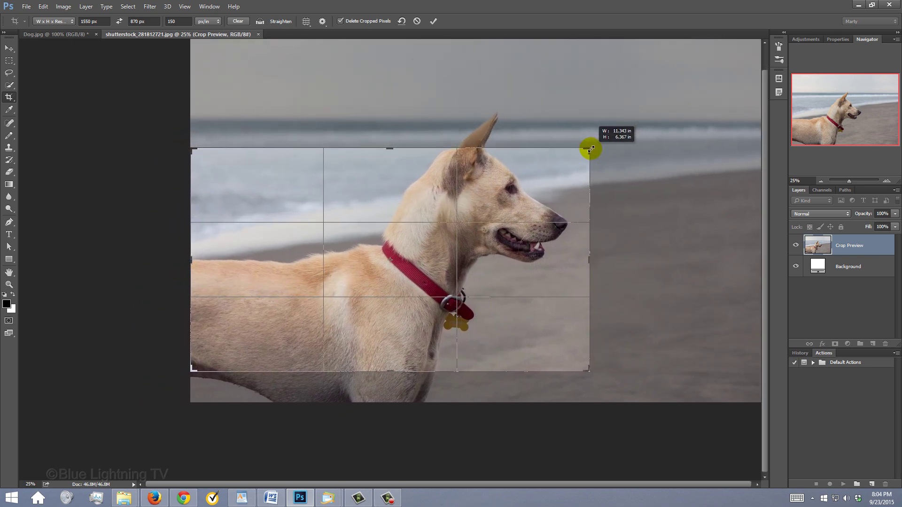
drag(537, 179, 440, 254)
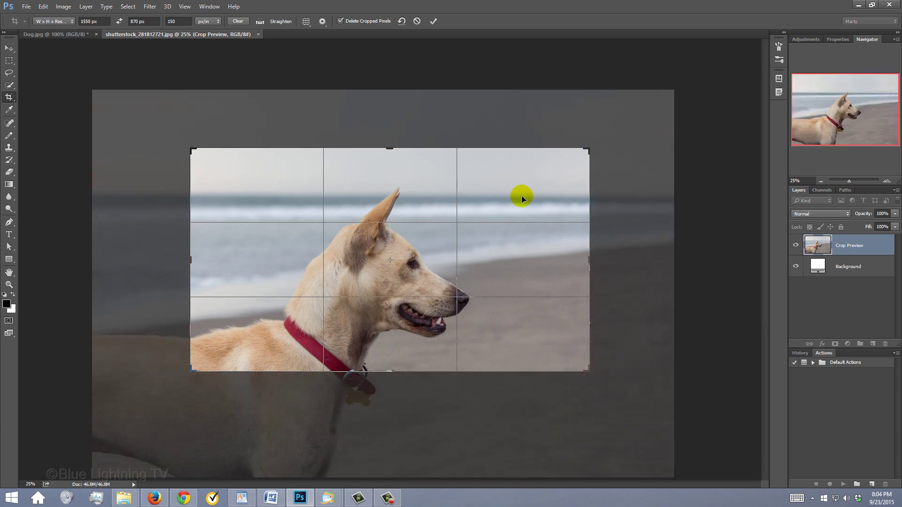
drag(587, 148, 525, 188)
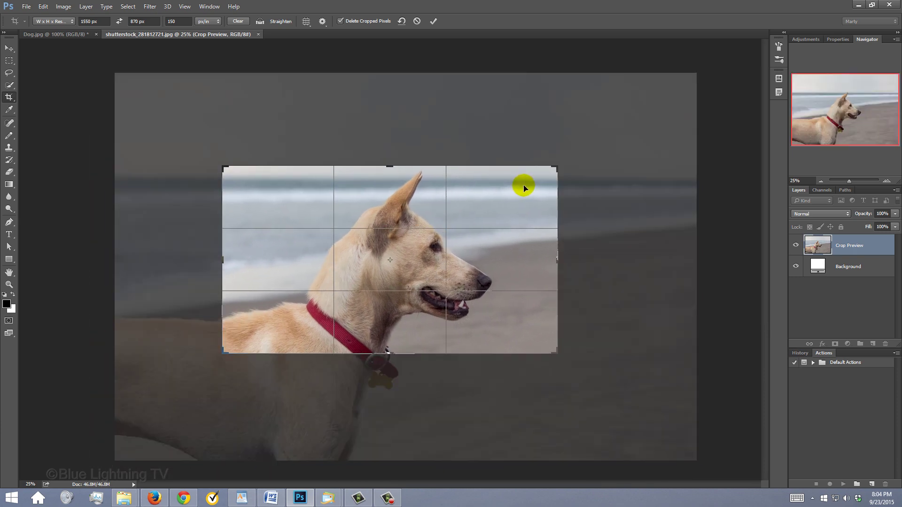
click(433, 23)
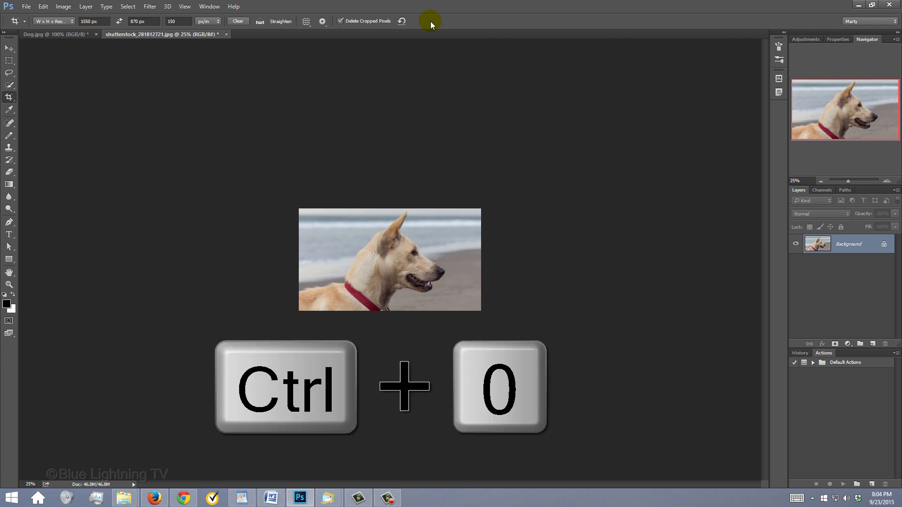
key(ctrl+0)
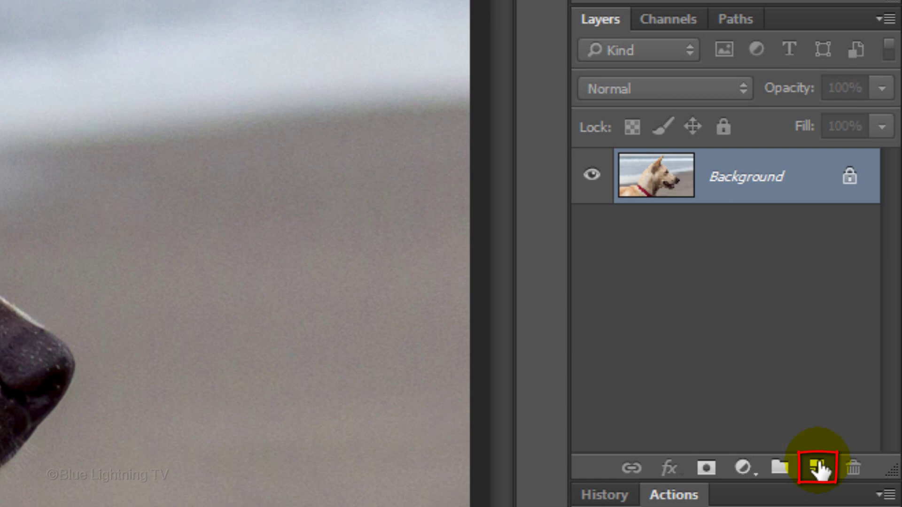
Add a new layer and fill it with black
click(818, 467)
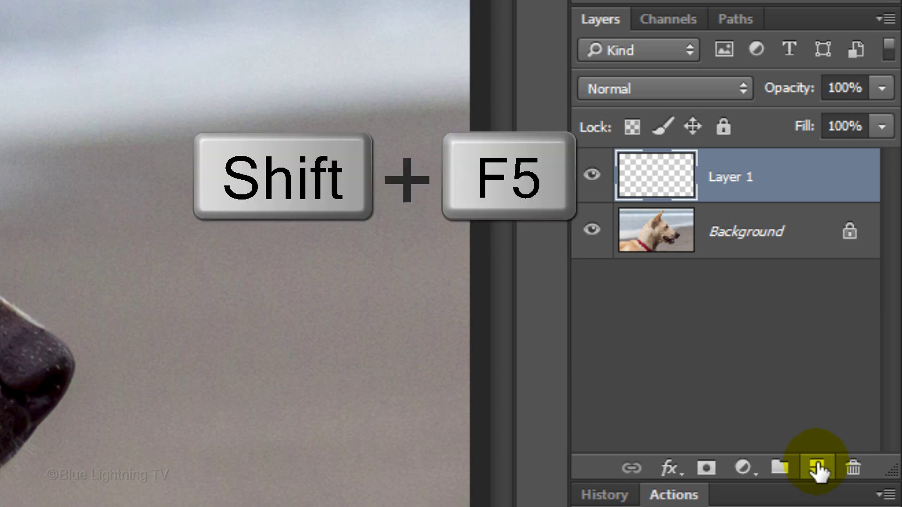
key(shift+F5)
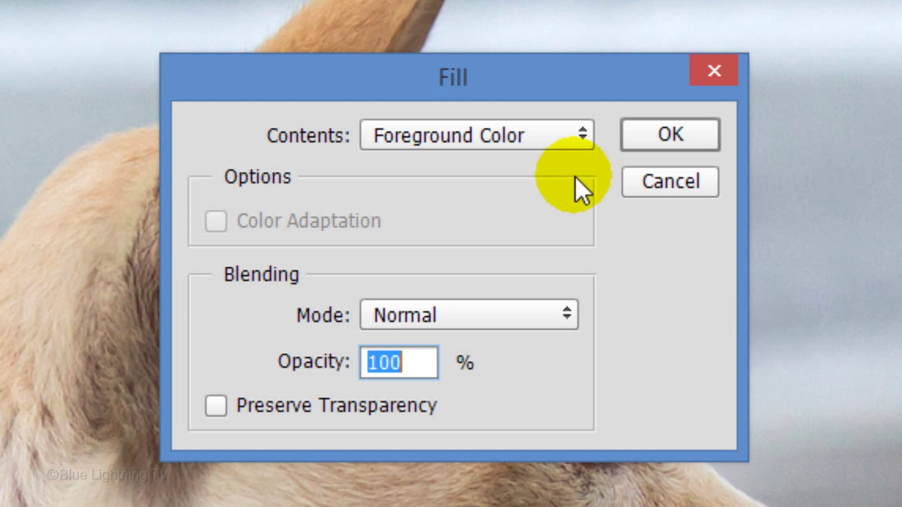
click(564, 144)
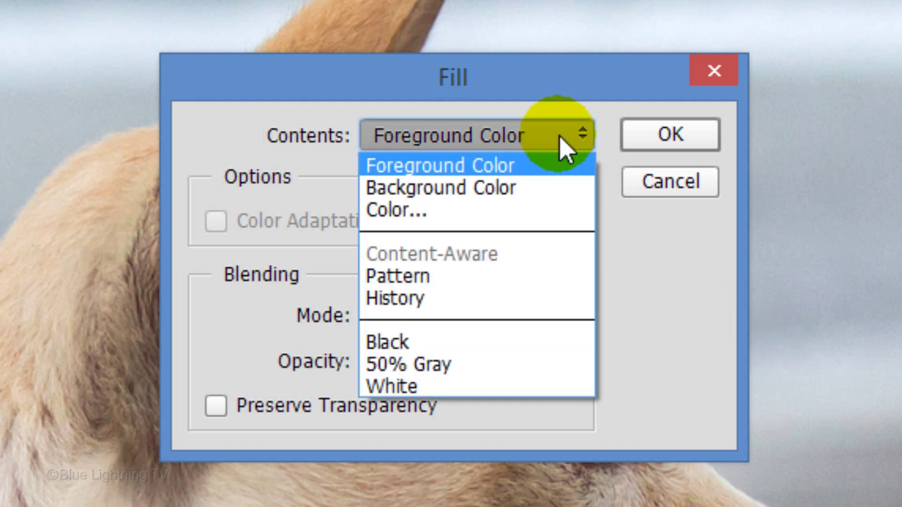
click(488, 345)
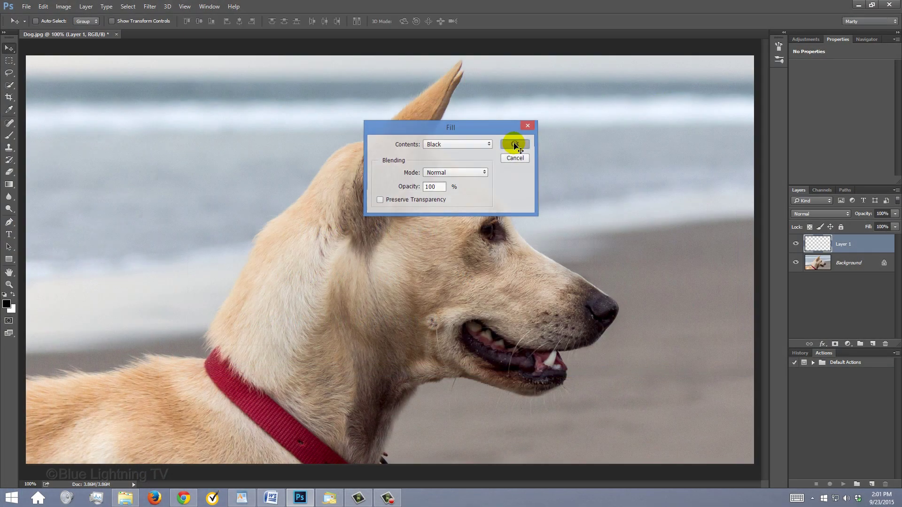
click(515, 145)
Lower the black layer's opacity to 50%
key(v)
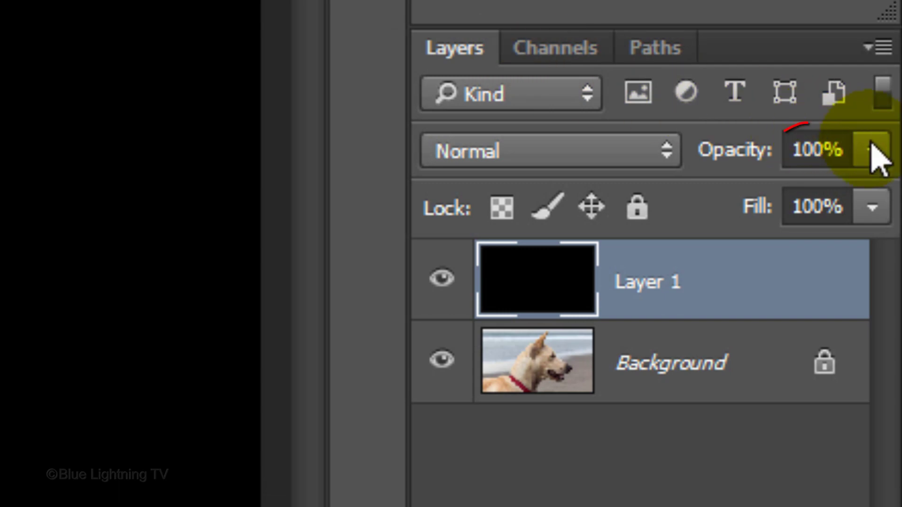
click(896, 214)
drag(896, 225, 872, 226)
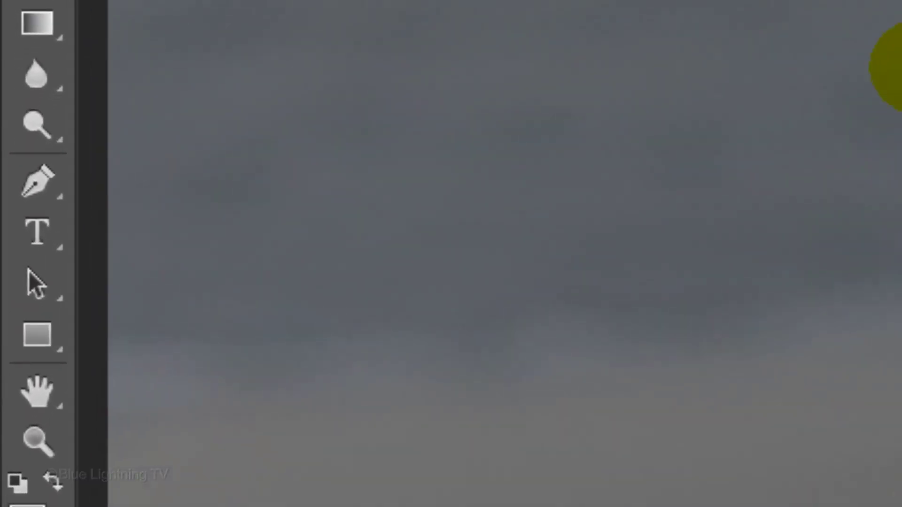
Select the standard Pen Tool and set its mode to Path
click(51, 188)
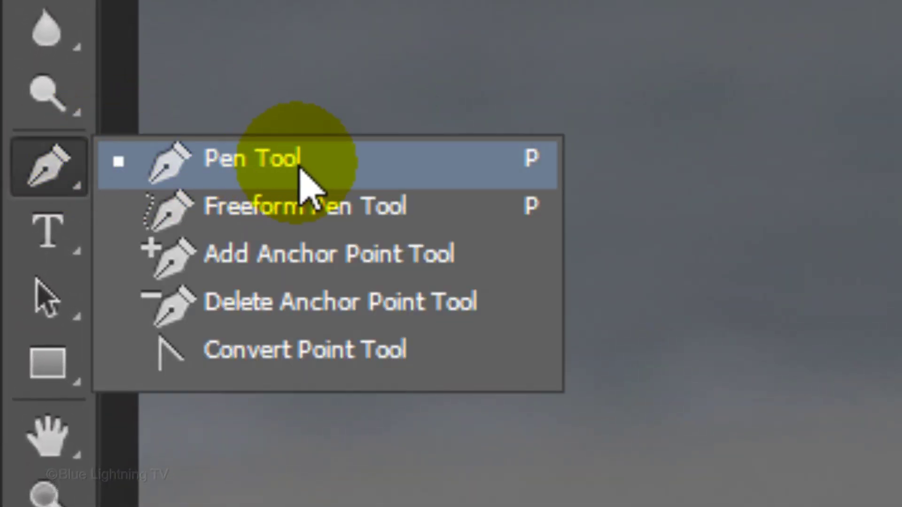
click(300, 168)
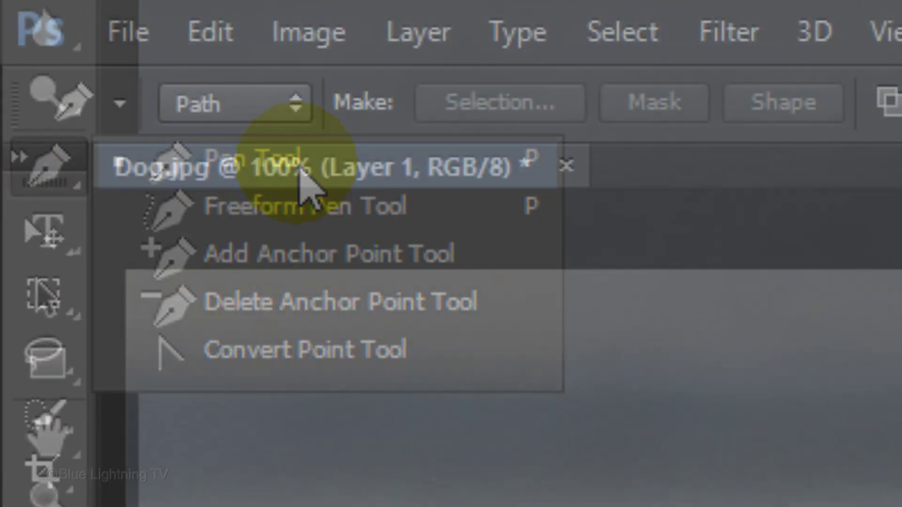
click(246, 108)
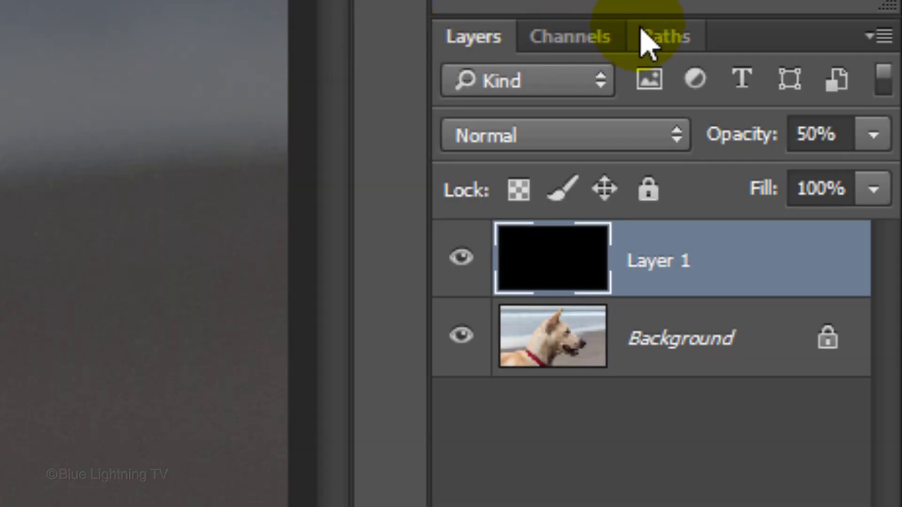
Save the dog outline work path as Path 1 in the Paths panel
click(668, 37)
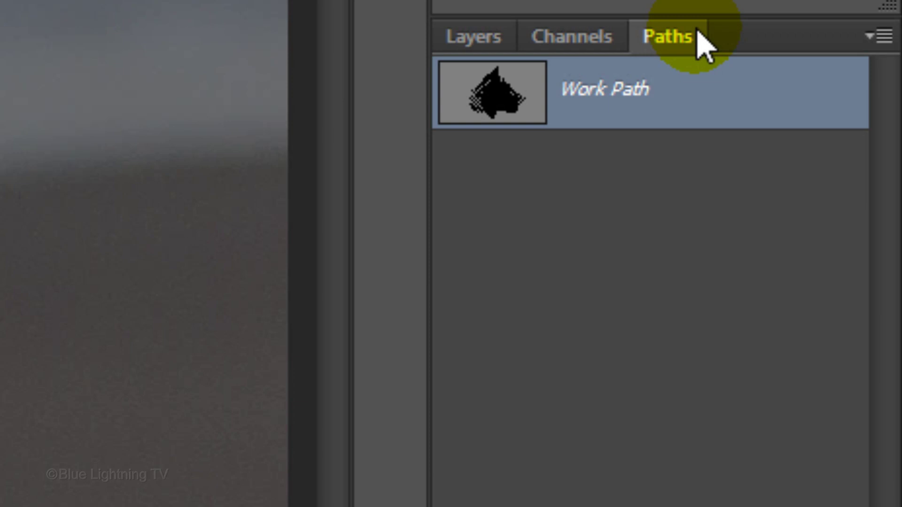
click(885, 37)
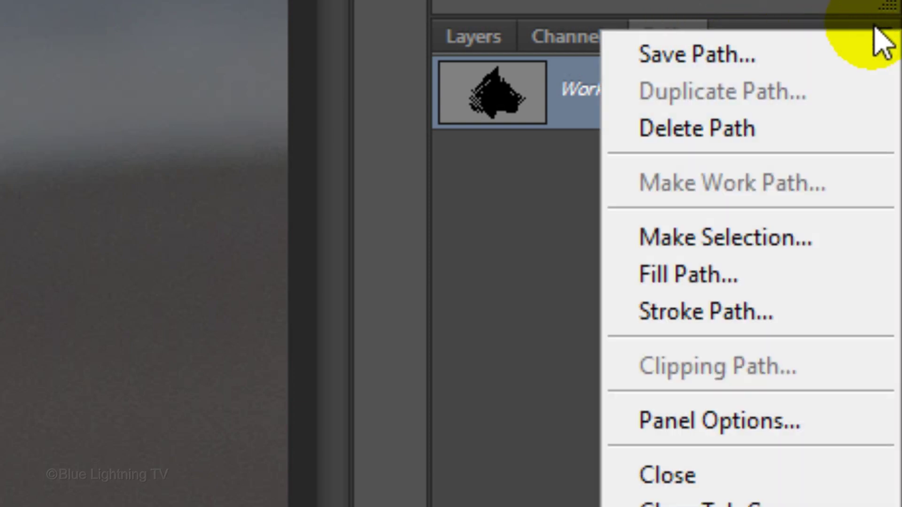
click(839, 53)
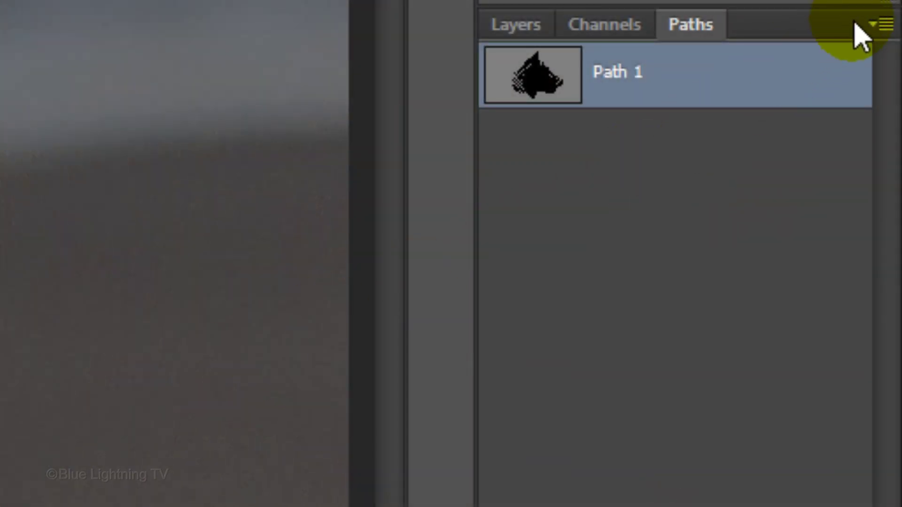
Duplicate Path 1 twice, creating Path 1 copy and Path 1 copy 2
click(882, 29)
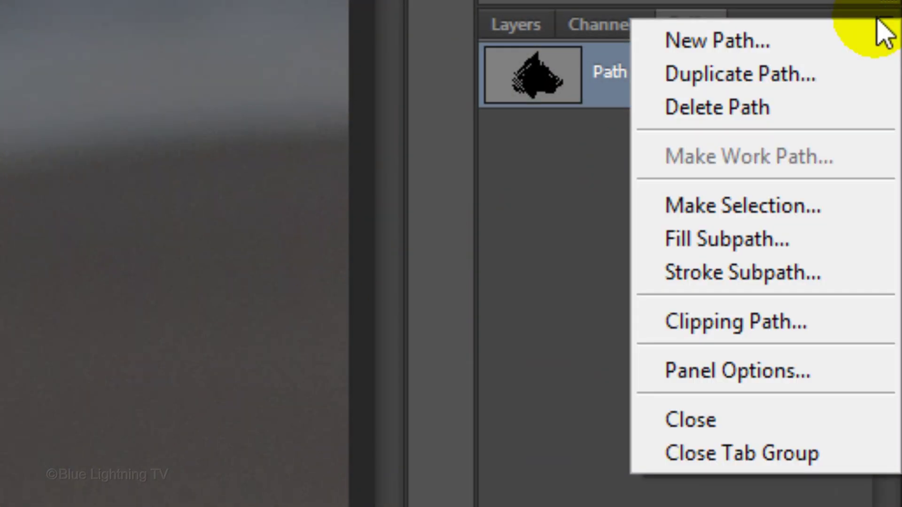
click(853, 87)
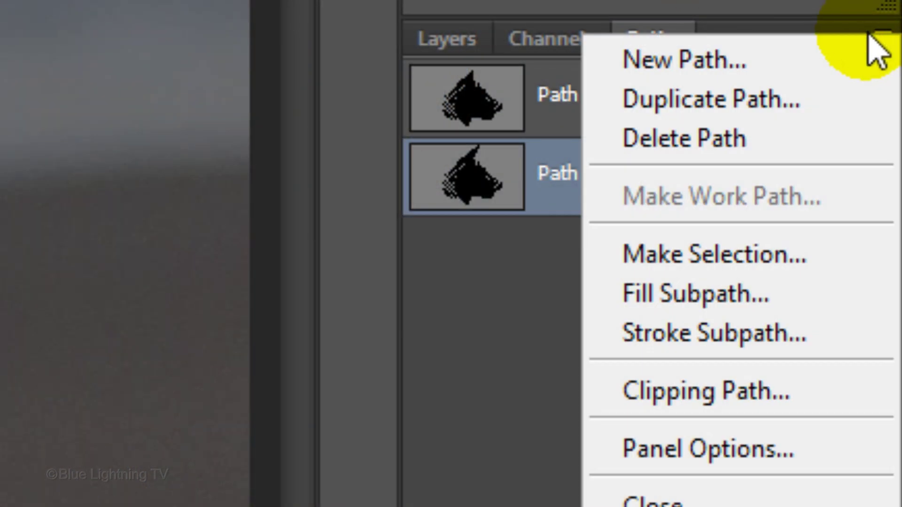
click(828, 119)
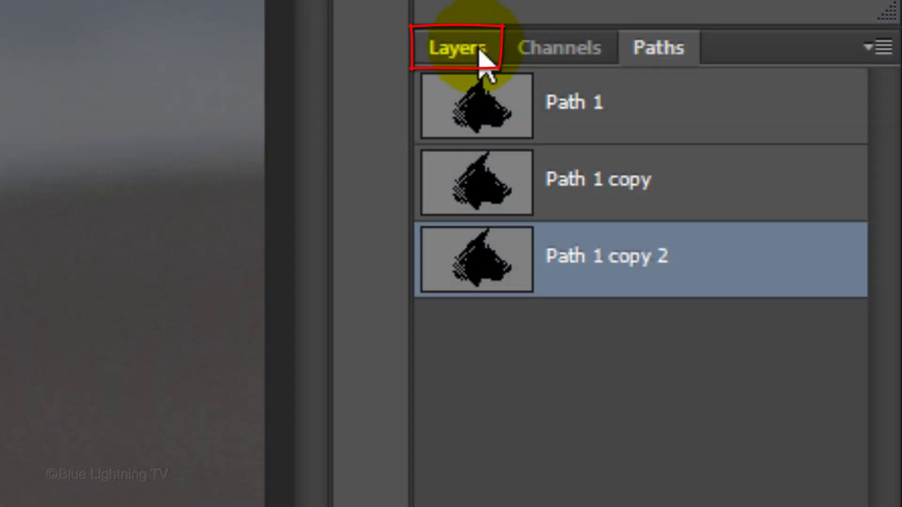
Restore the black layer's opacity to 100%
click(483, 60)
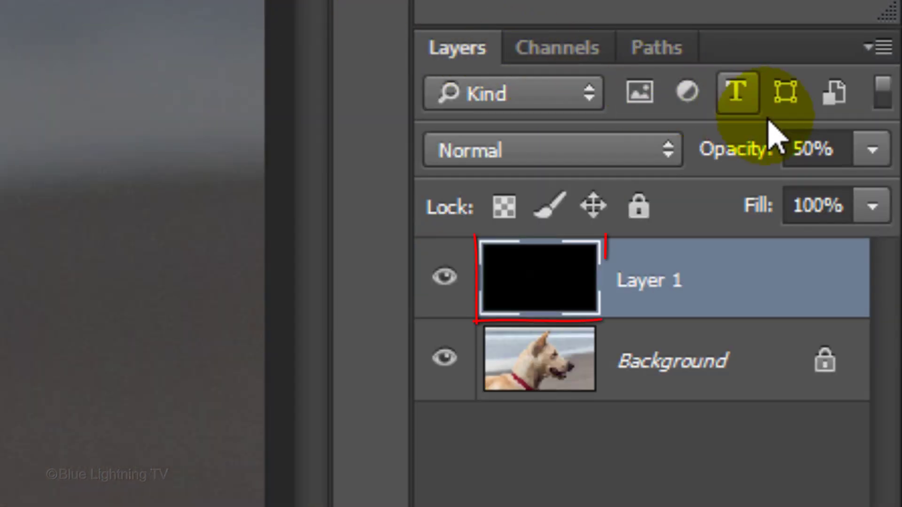
click(873, 149)
drag(876, 147, 883, 195)
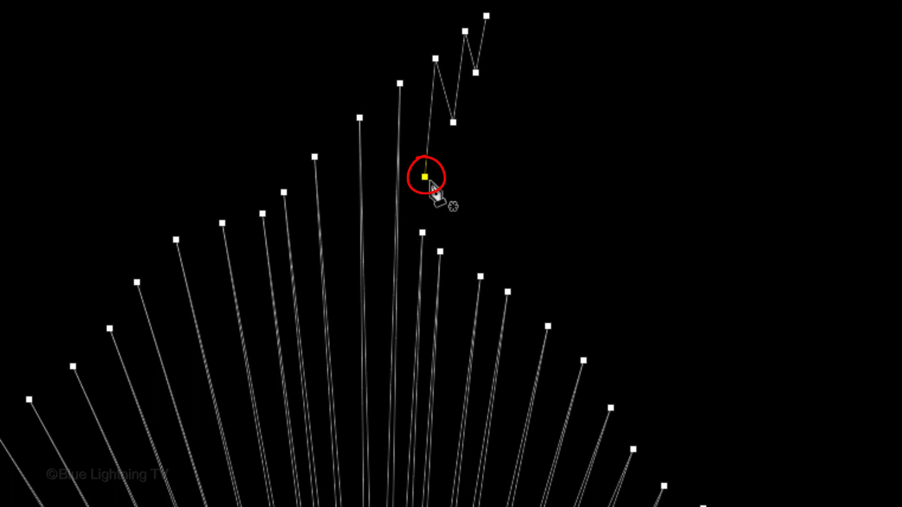
Extend the zigzag path and pull its last anchor point downward
click(426, 178)
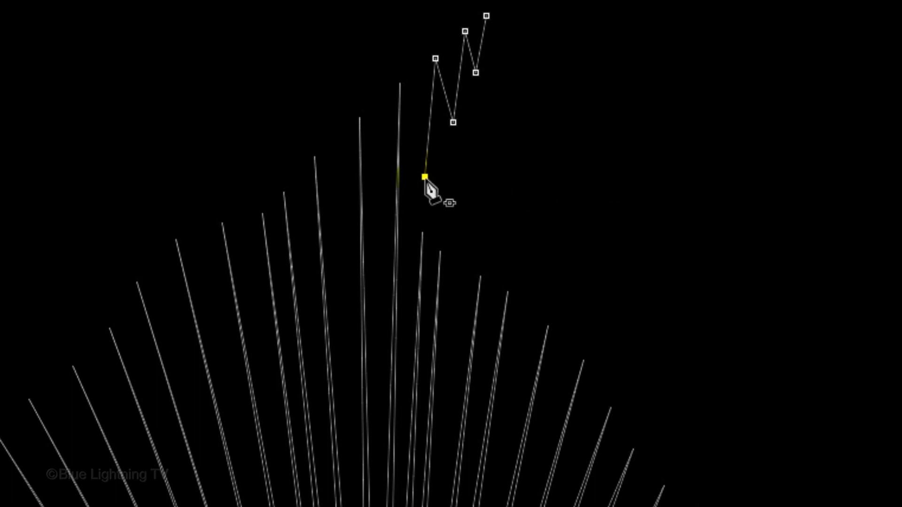
key(ctrl)
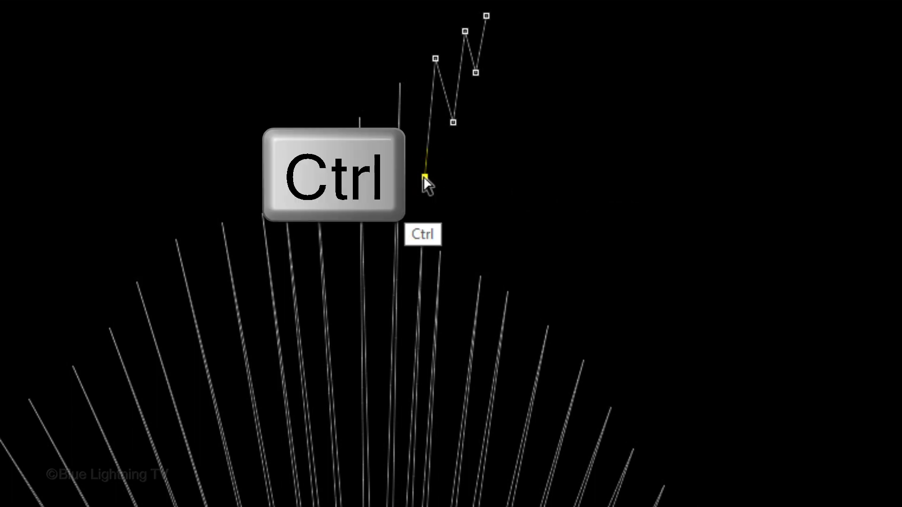
drag(423, 177, 422, 236)
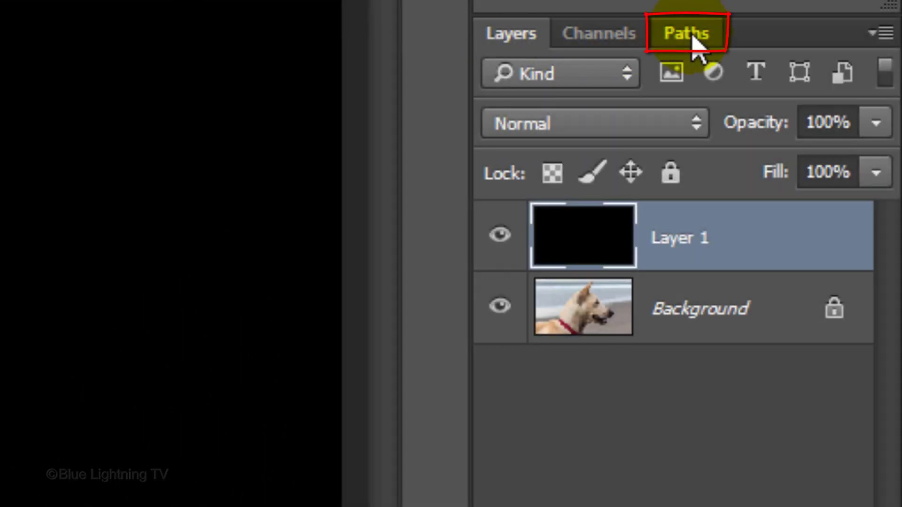
Duplicate the outline path as Path 1 copy 3 and return to the Layers panel
click(692, 38)
click(884, 33)
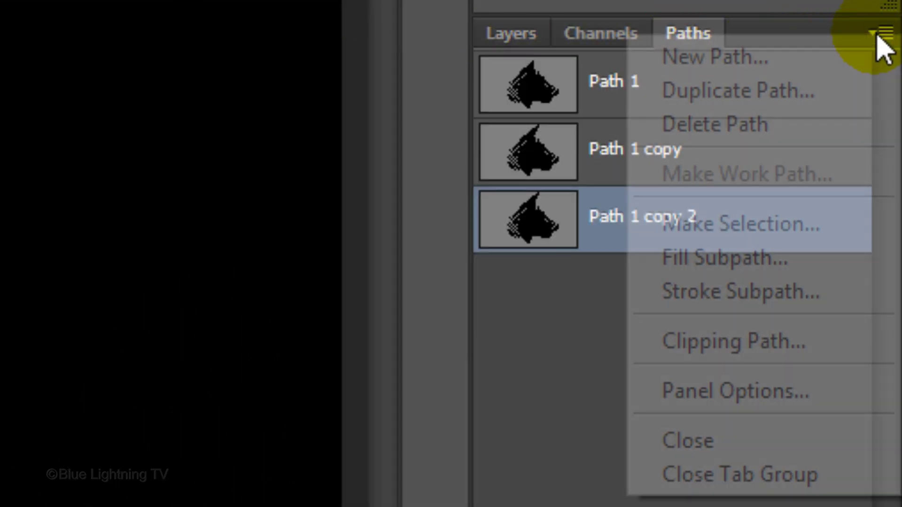
click(820, 84)
click(704, 222)
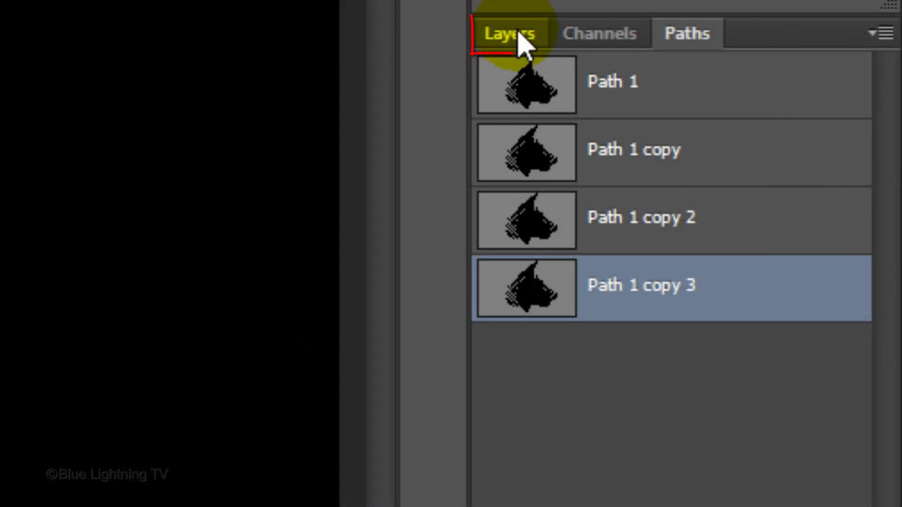
click(520, 34)
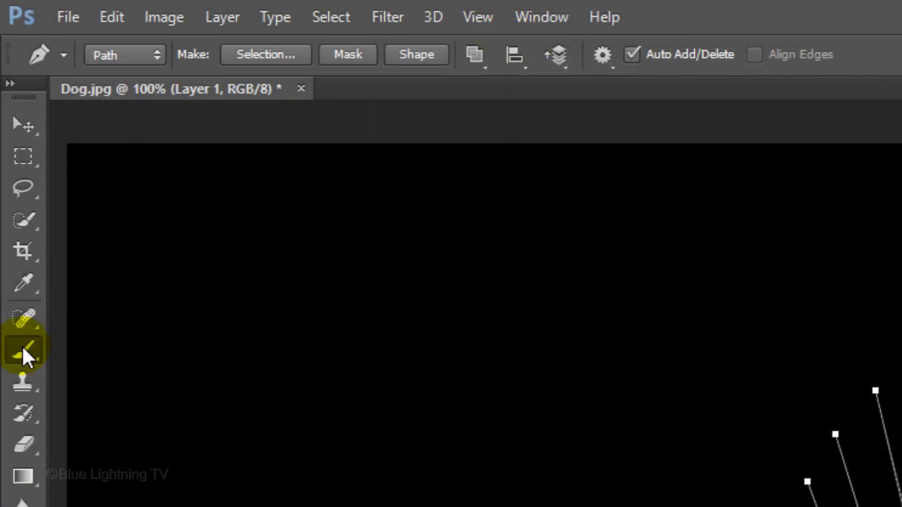
Switch to the Pencil Tool and load the Dry Media Brushes set, replacing current brushes
right_click(23, 352)
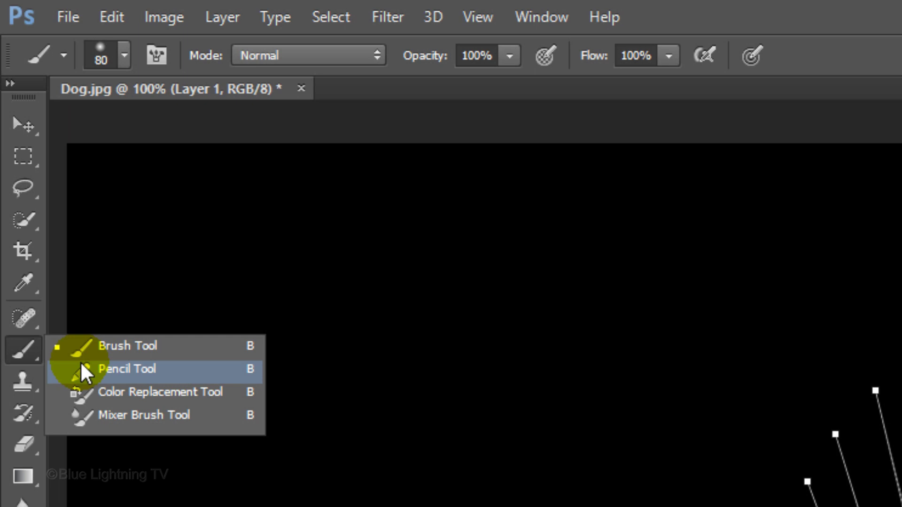
click(141, 371)
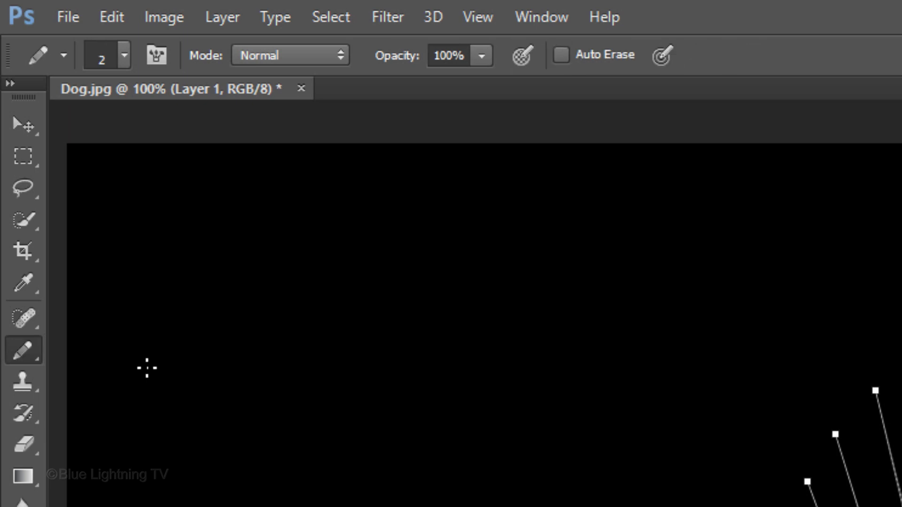
click(123, 55)
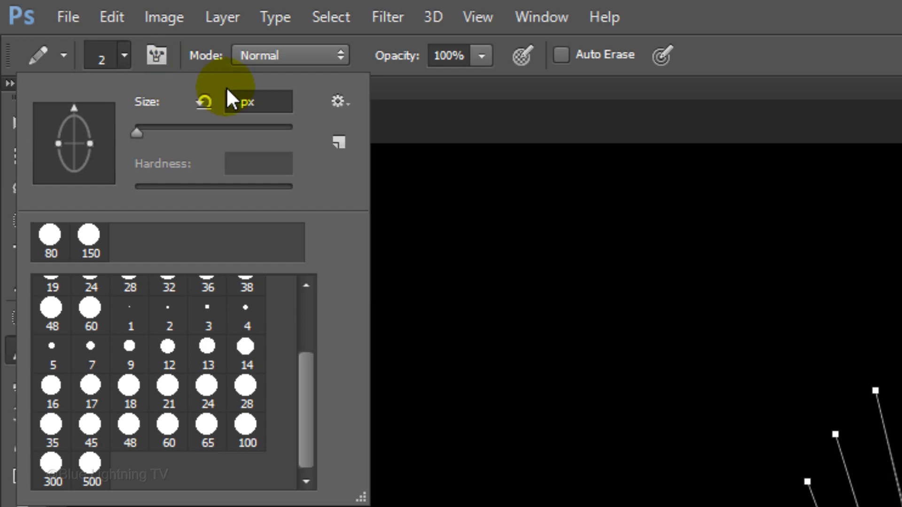
click(339, 101)
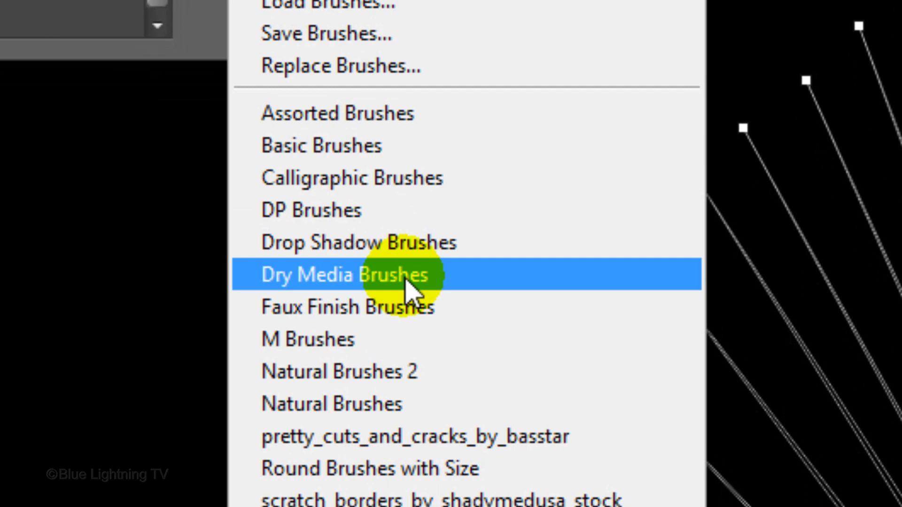
click(406, 281)
click(490, 432)
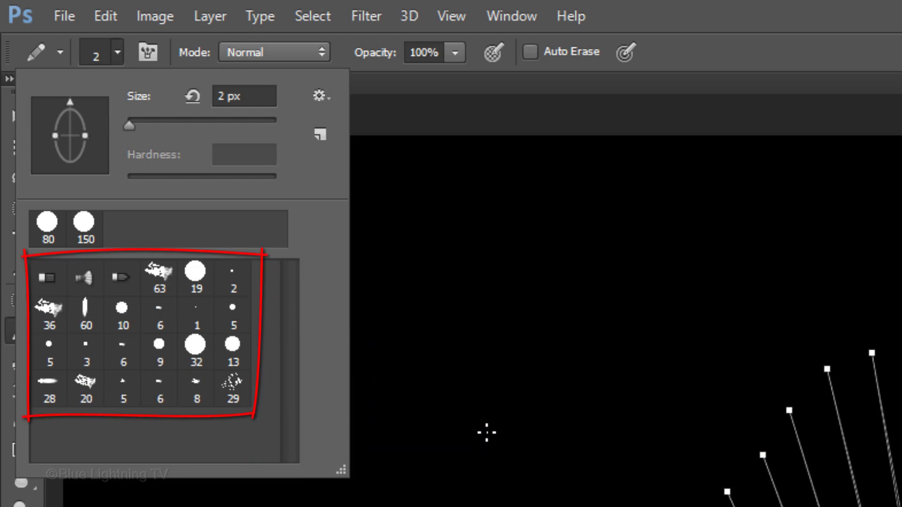
Choose Hard Charcoal Edge from the Small List view and set its size to 2 px
click(323, 97)
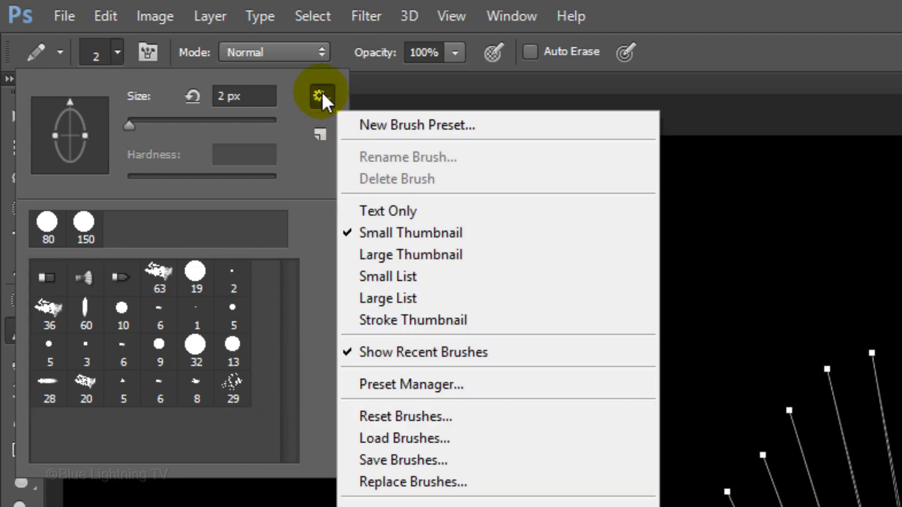
click(395, 277)
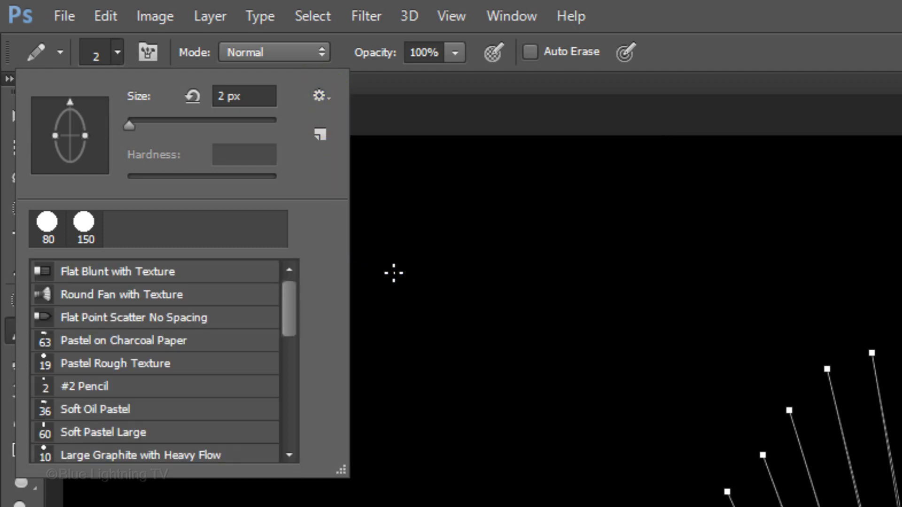
drag(289, 297, 283, 423)
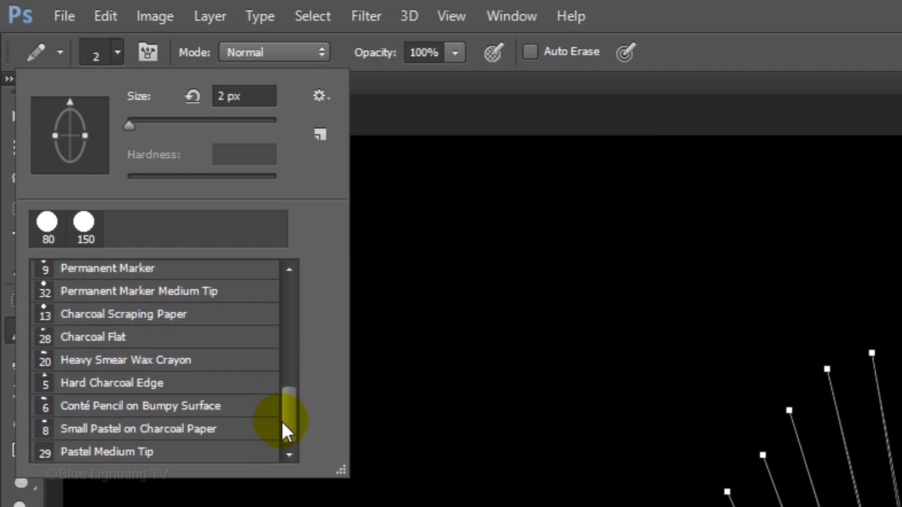
click(165, 383)
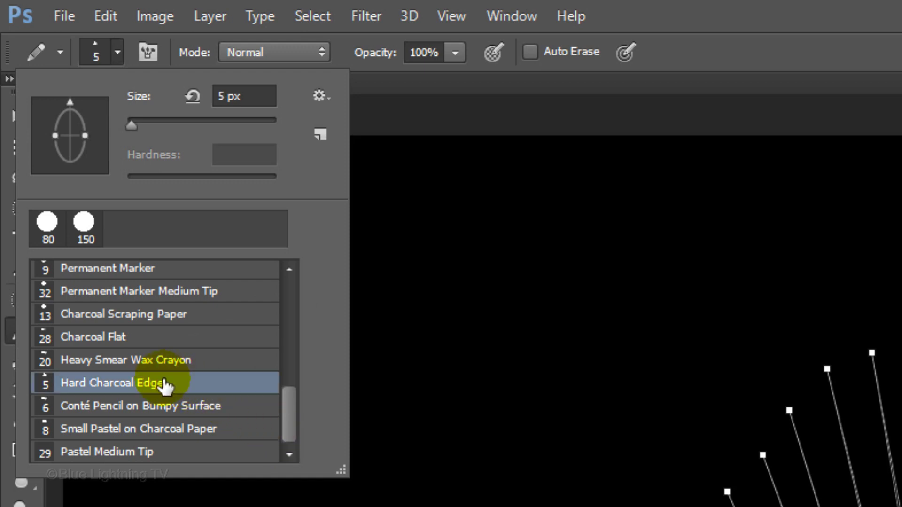
double_click(221, 96)
text(2)
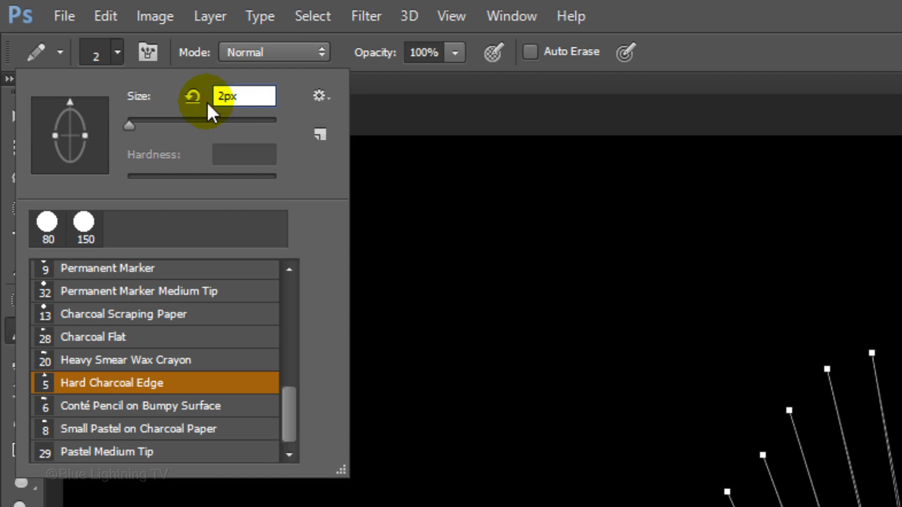
key(Return)
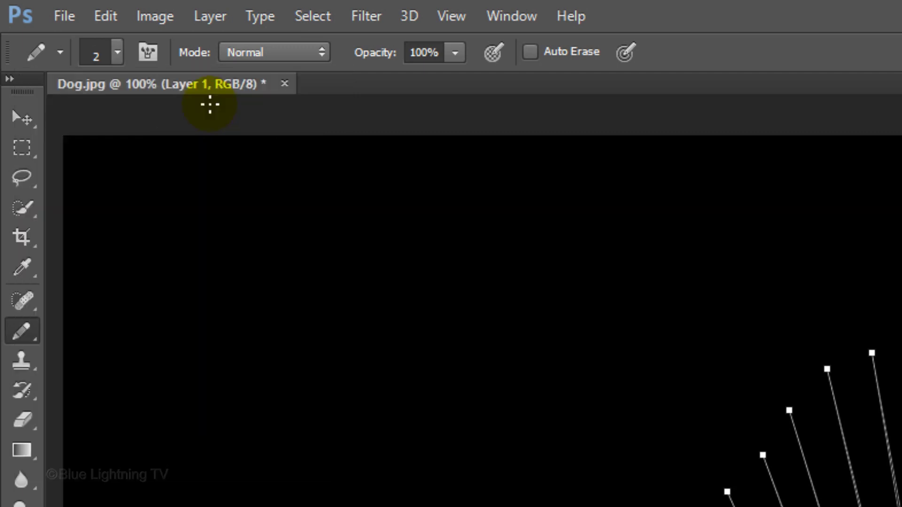
Enable Shape Dynamics with Size Jitter at 100% in the Brush panel
key(F5)
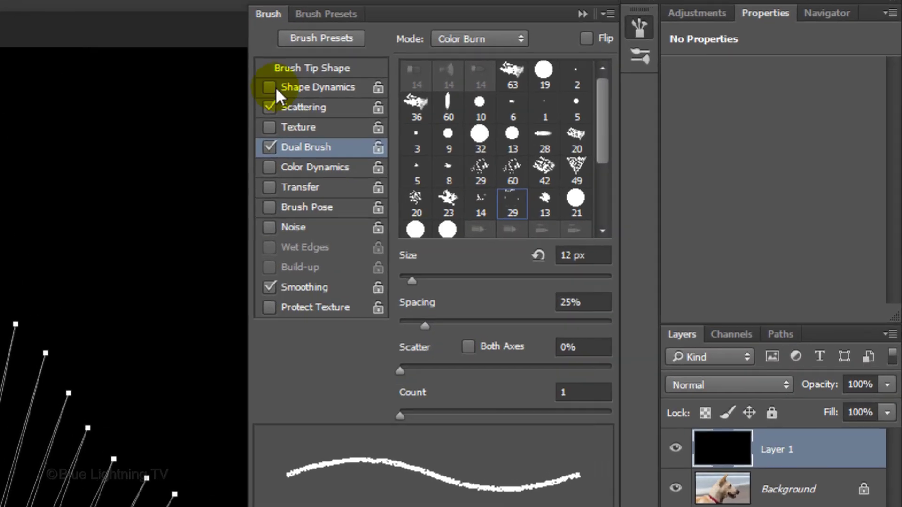
click(398, 70)
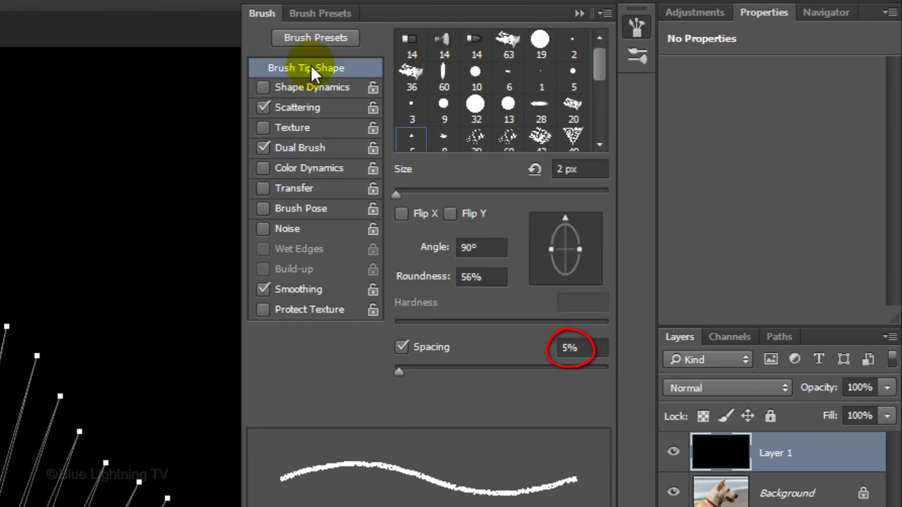
click(266, 85)
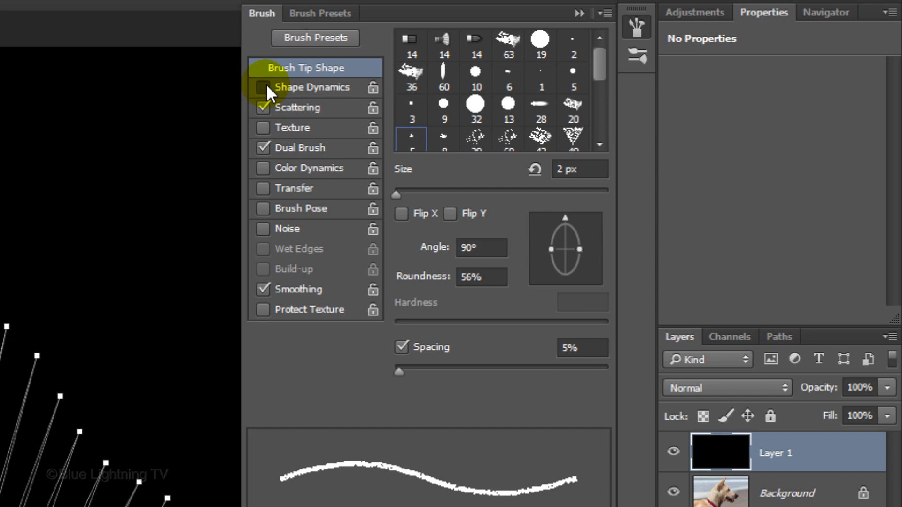
click(308, 89)
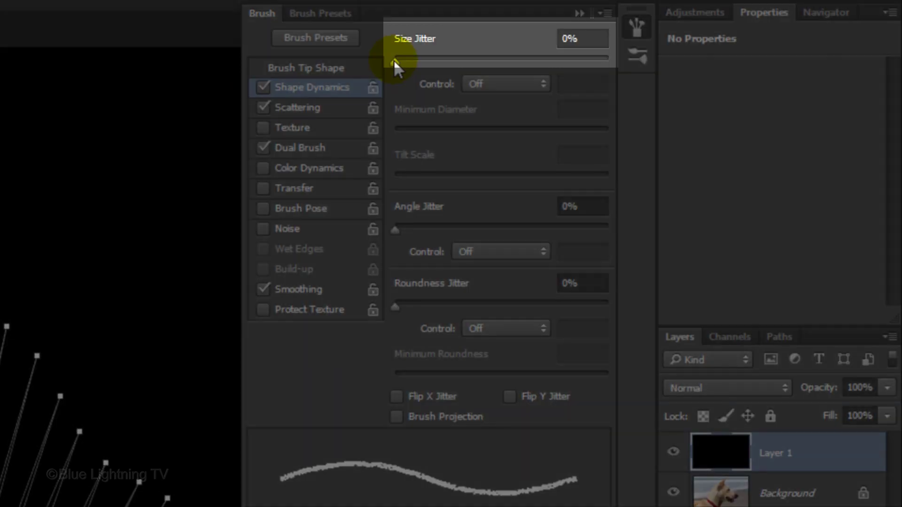
drag(395, 62, 634, 85)
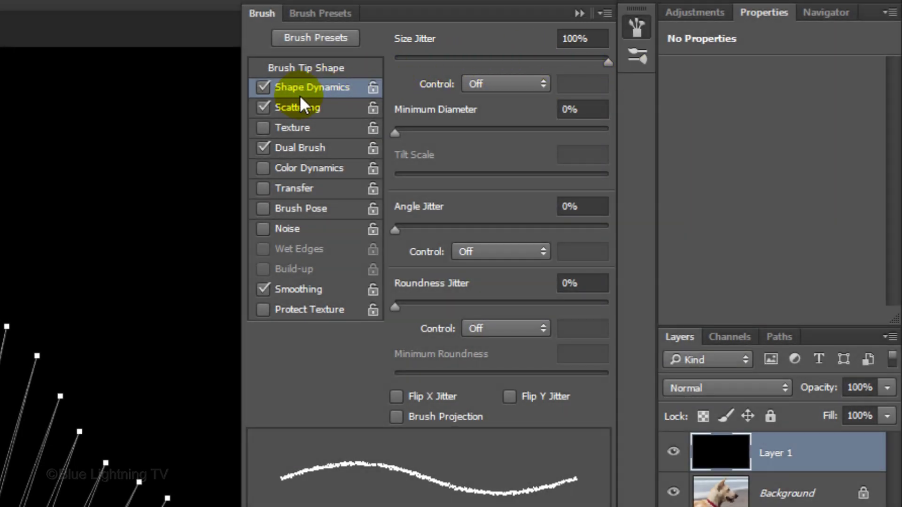
Set Scattering to 300% scatter, Count 5 and Count Jitter 100%
click(298, 105)
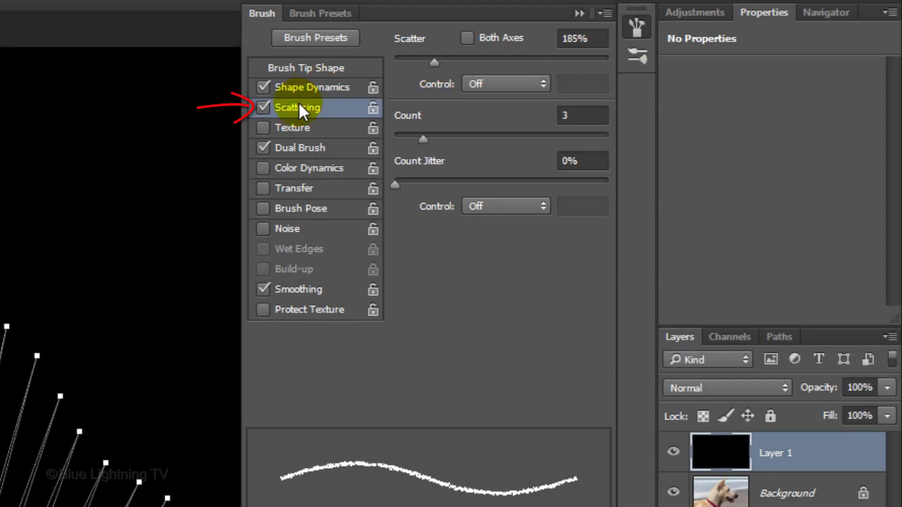
click(576, 39)
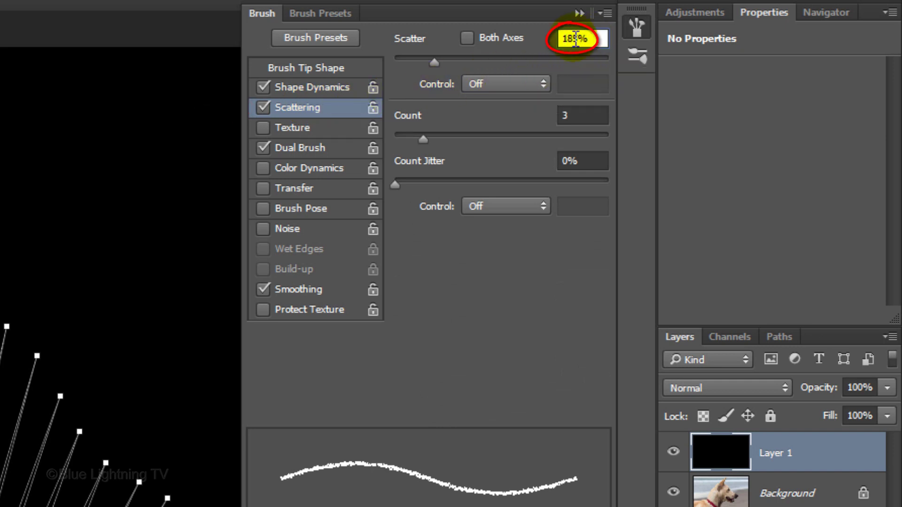
text(300)
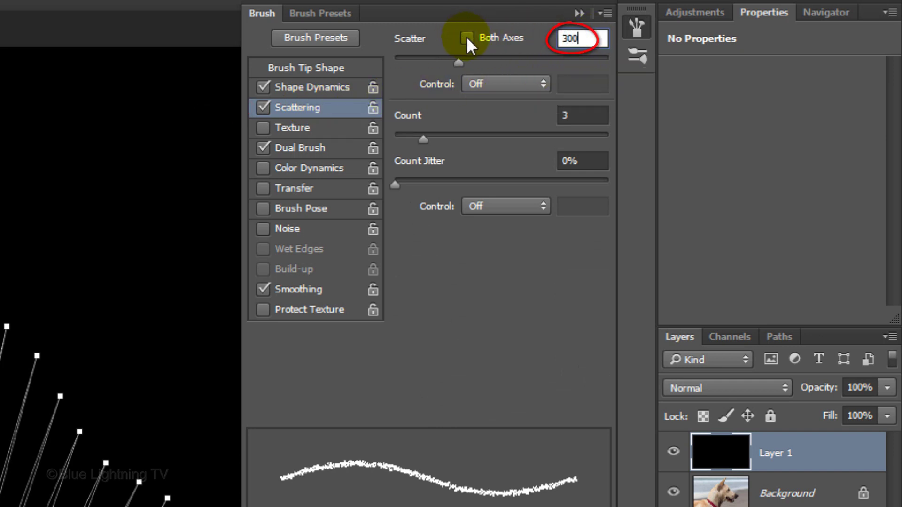
key(Return)
click(571, 115)
text(5)
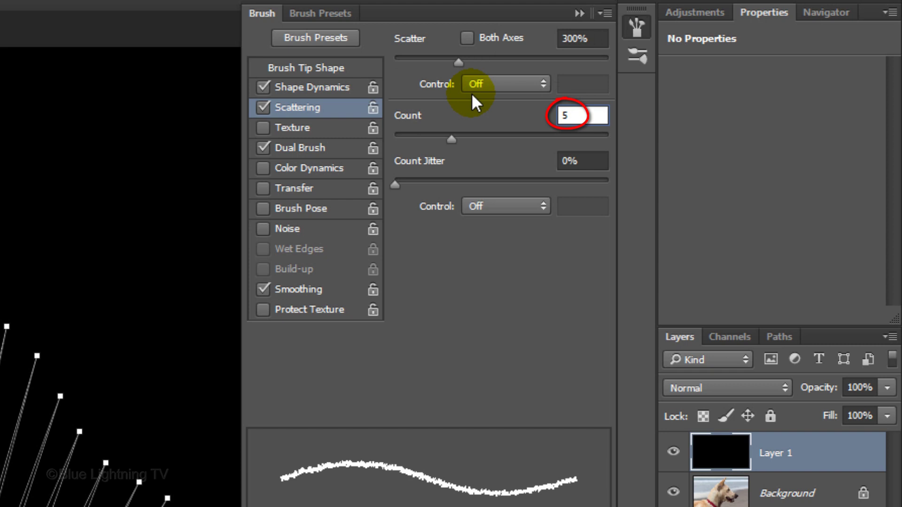
key(Return)
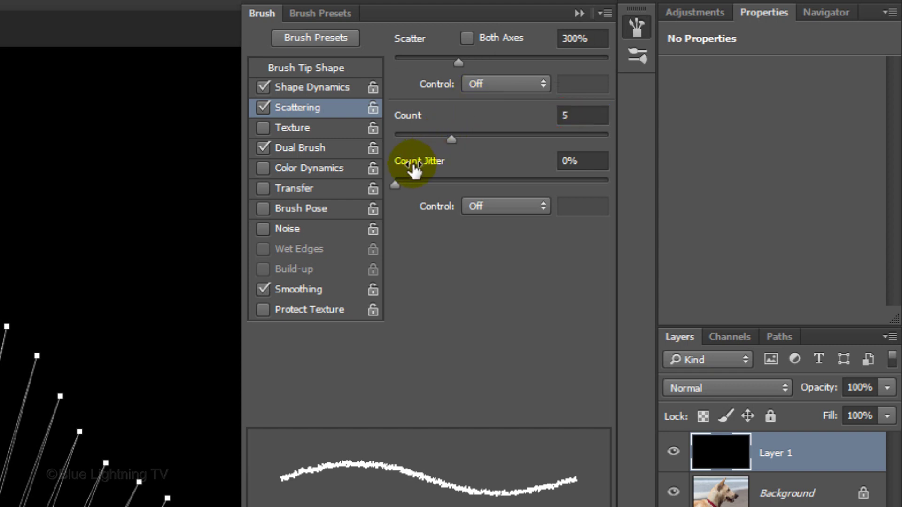
drag(394, 183, 628, 184)
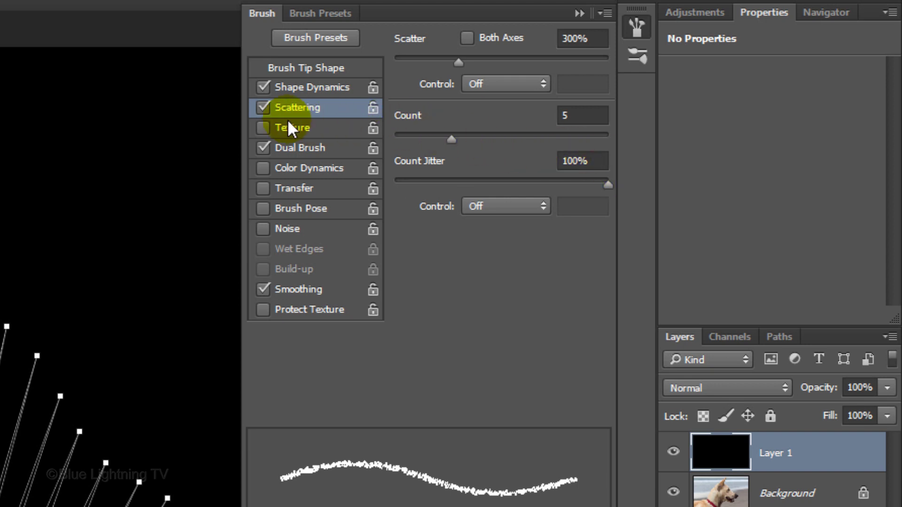
Enable Texture at 100% scale and depth, then check the Color Burn 12 px Dual Brush
click(323, 128)
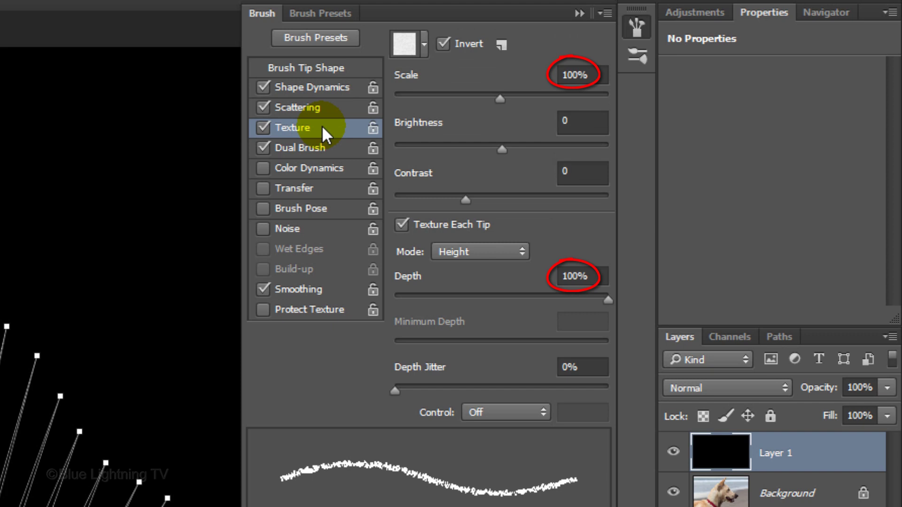
click(315, 146)
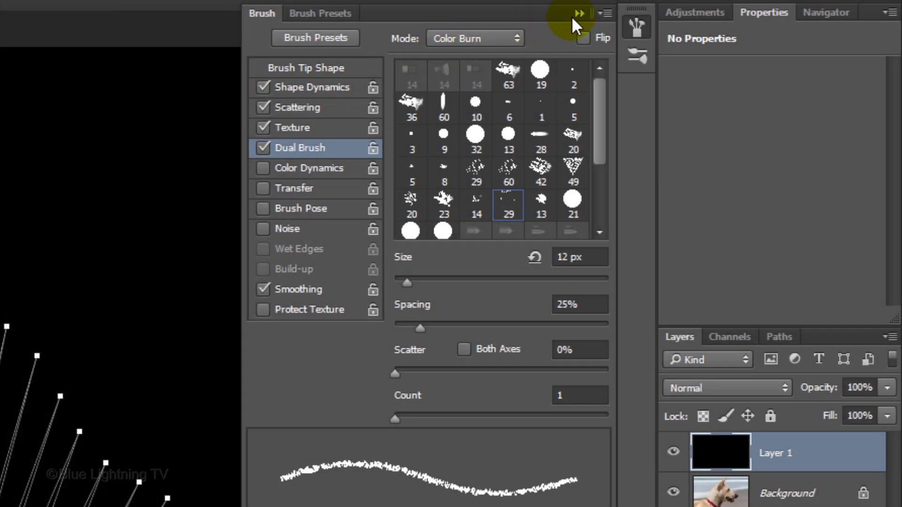
Stroke Path 1 copy 3 with the Pencil using Simulate Pressure
click(579, 12)
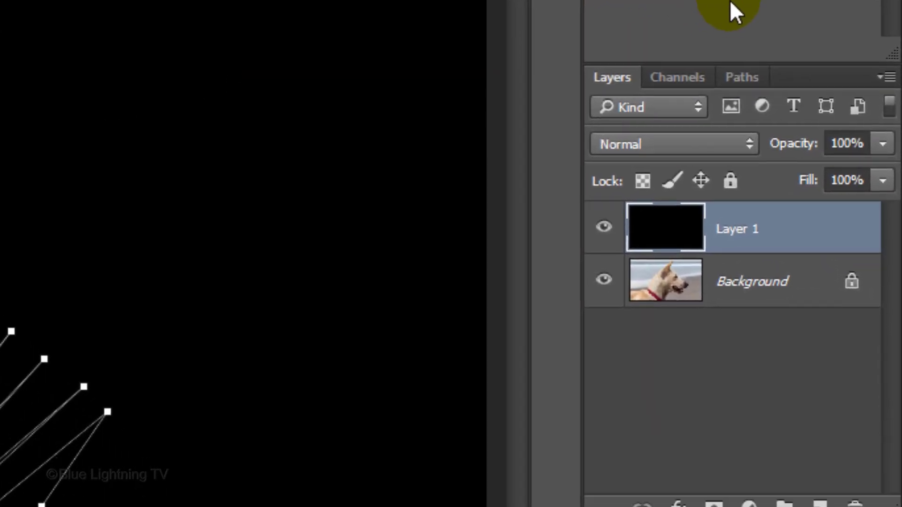
click(742, 77)
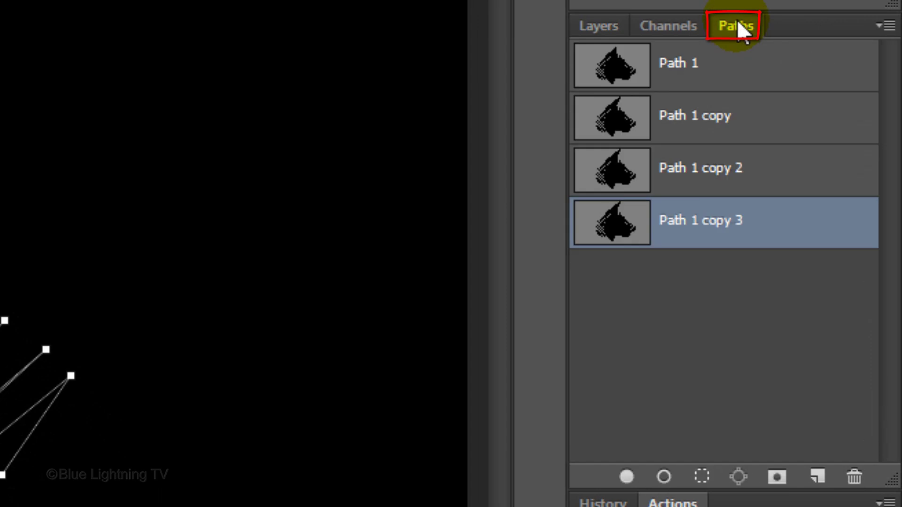
click(886, 25)
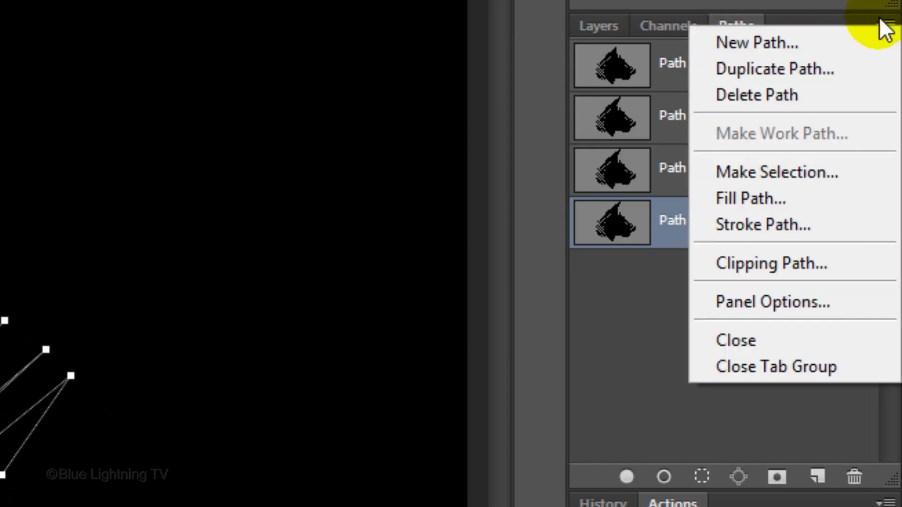
click(804, 224)
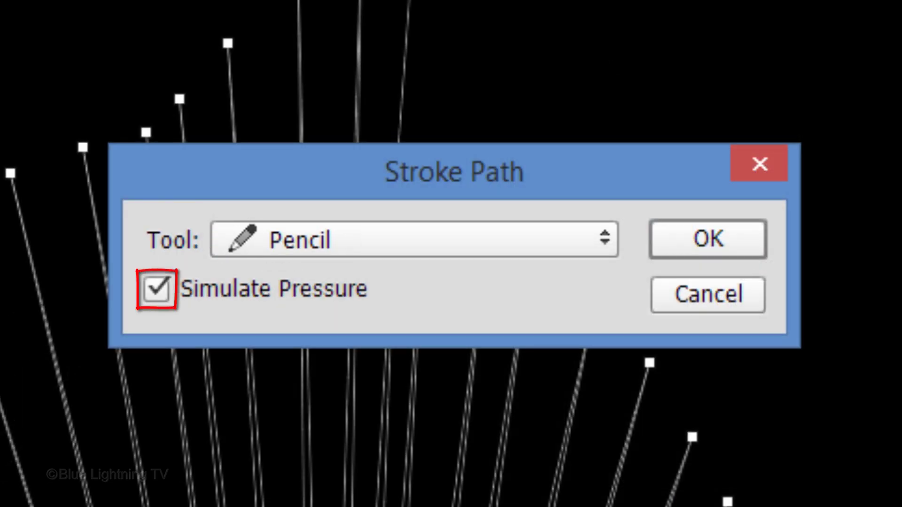
click(676, 247)
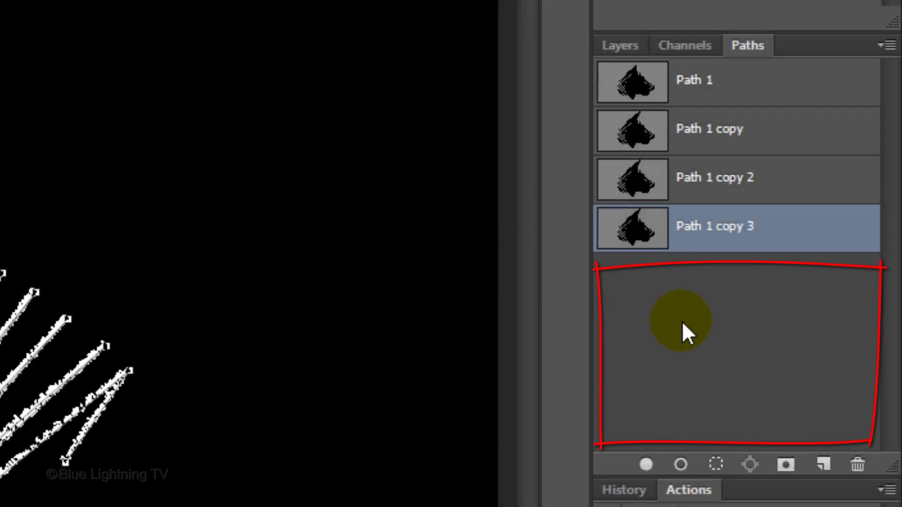
Deselect the path, then add Layer 2 beneath Layer 1 filled with black
click(683, 324)
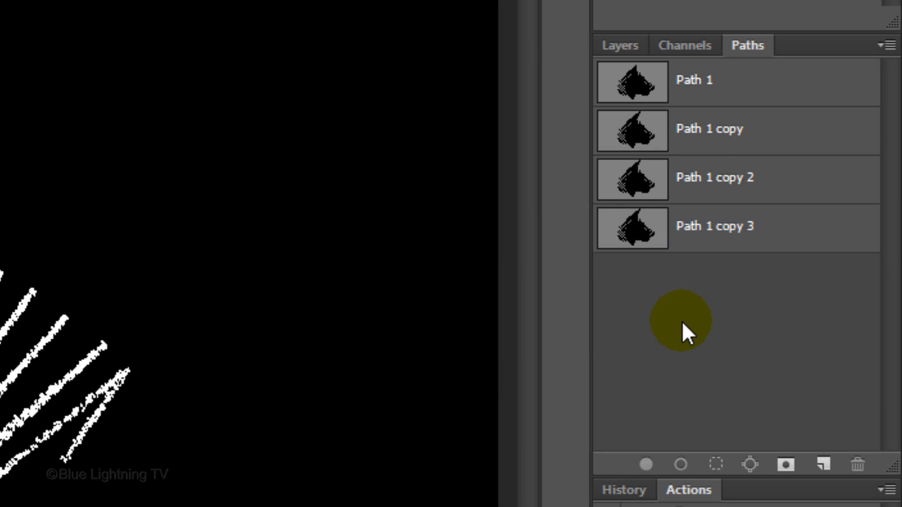
click(640, 47)
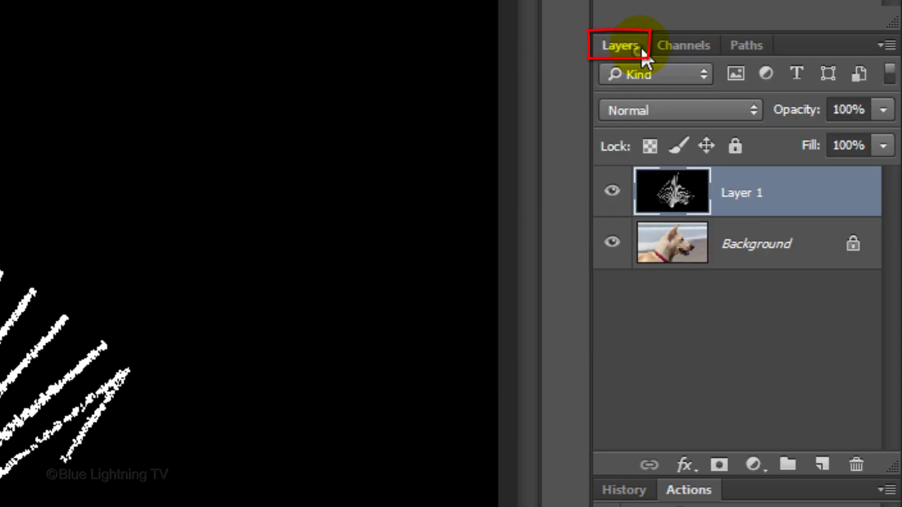
ctrl+click(824, 465)
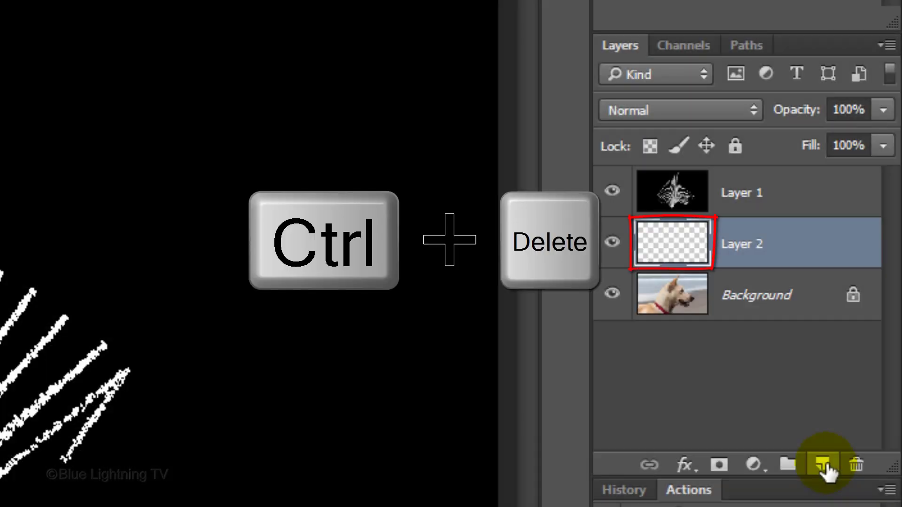
key(ctrl+Delete)
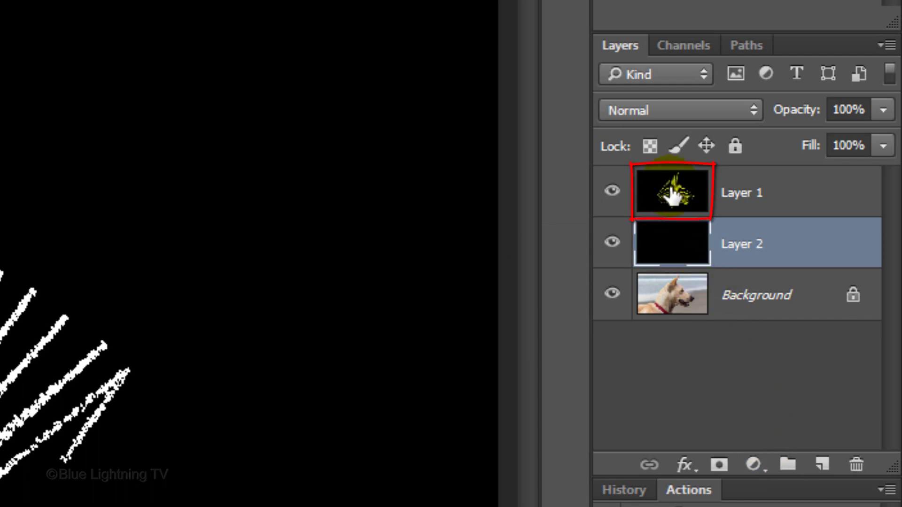
Lasso the dog-head region of Layer 1's white strokes and copy it onto a new Layer 3
click(673, 193)
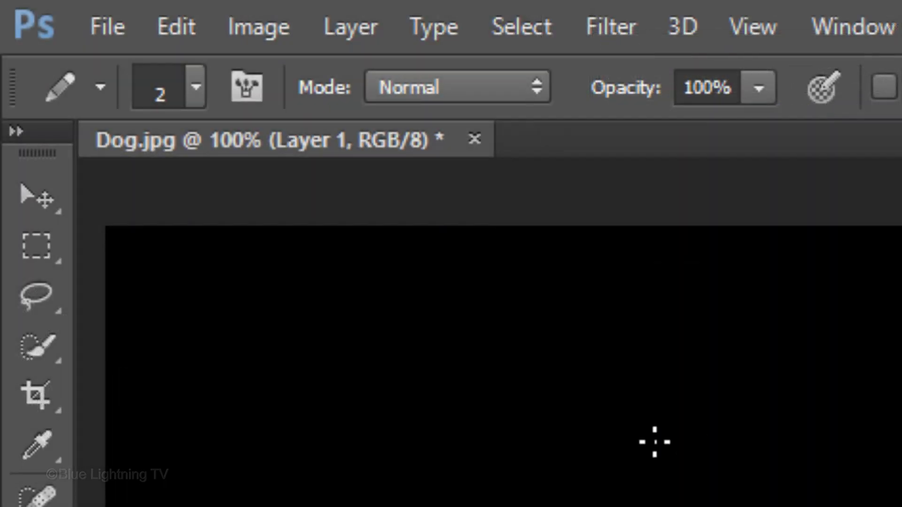
click(42, 294)
drag(45, 301, 167, 310)
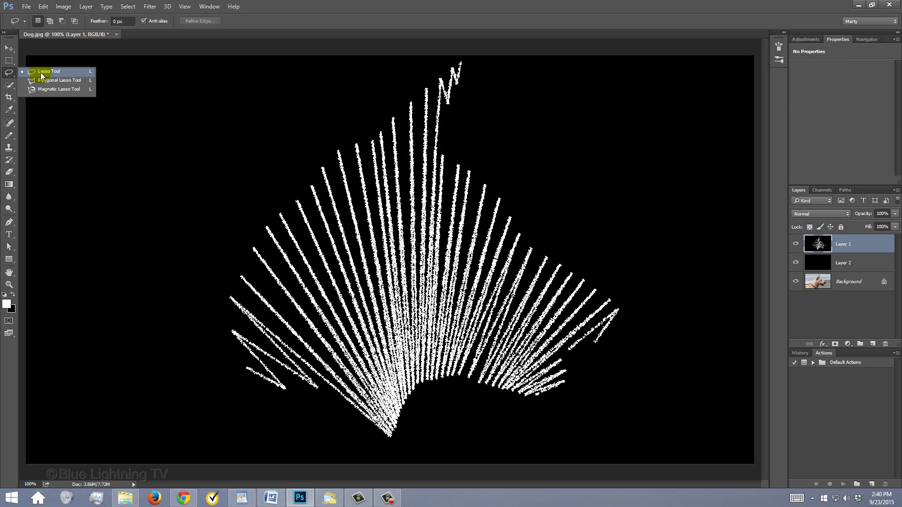
click(188, 291)
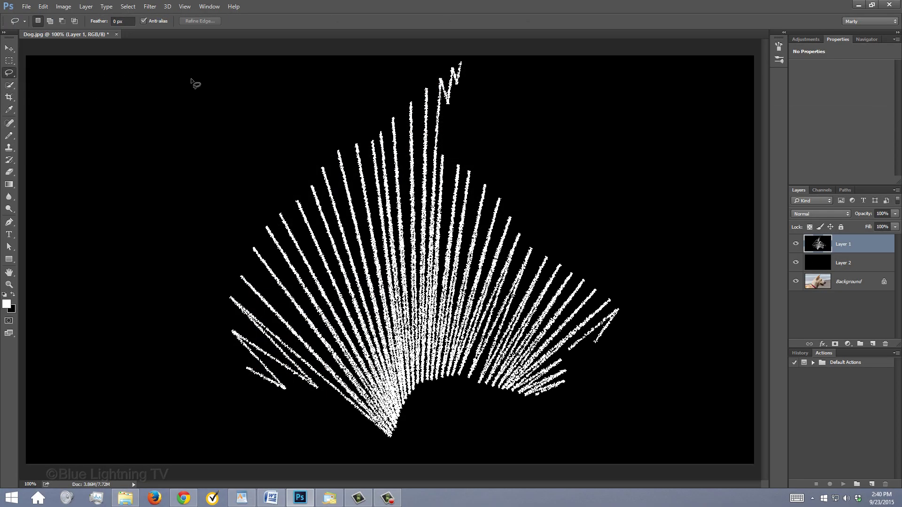
mouse_move(407, 88)
mouse_down()
mouse_move(212, 285)
mouse_move(224, 373)
mouse_move(317, 394)
mouse_move(374, 442)
mouse_move(439, 389)
mouse_move(532, 410)
mouse_move(599, 360)
mouse_move(629, 295)
mouse_move(467, 152)
mouse_move(478, 72)
mouse_move(441, 61)
mouse_up()
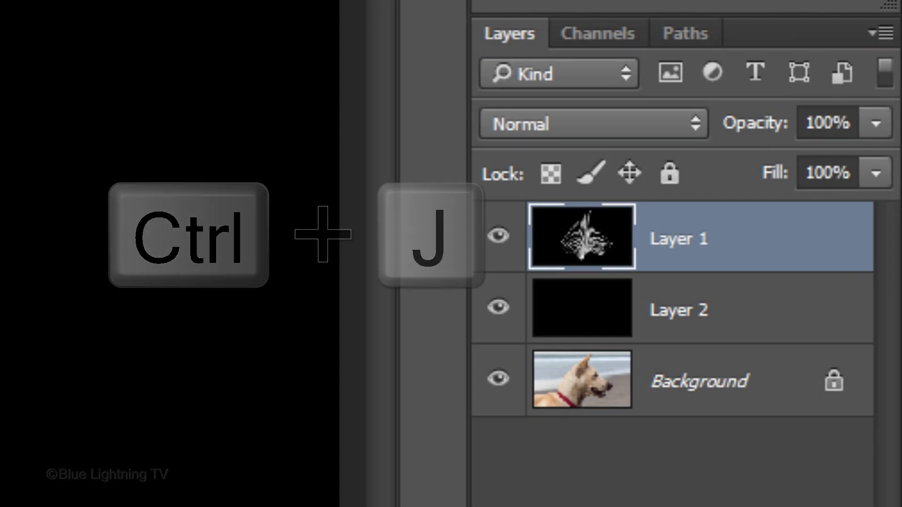
key(ctrl+j)
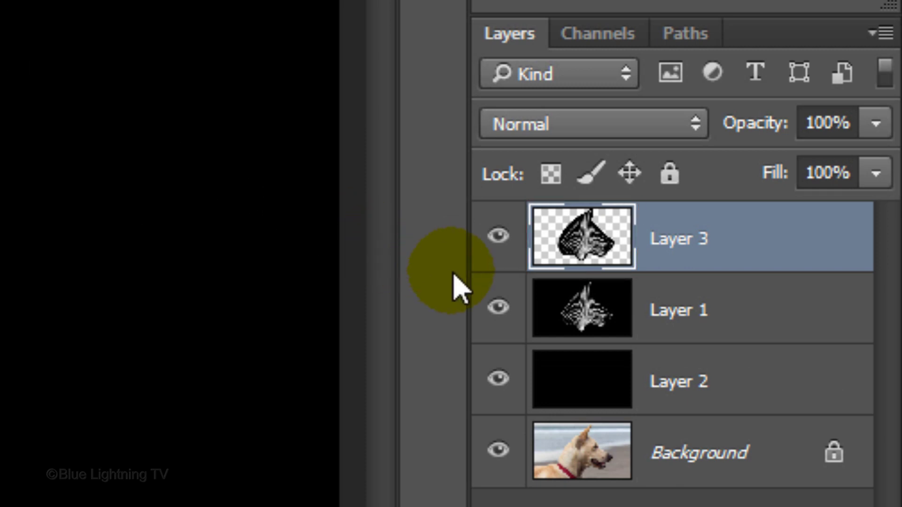
click(497, 308)
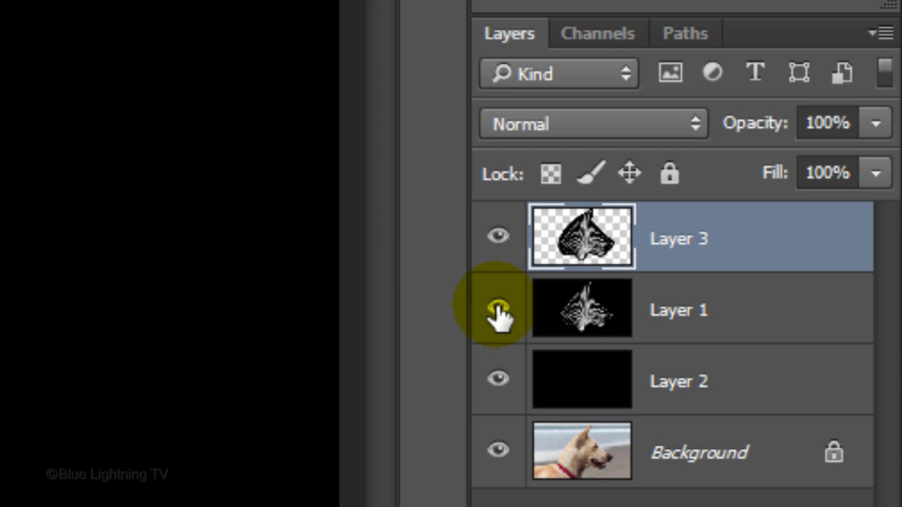
Hide Layer 1 and apply an Arch warp to Layer 3's strokes
click(497, 308)
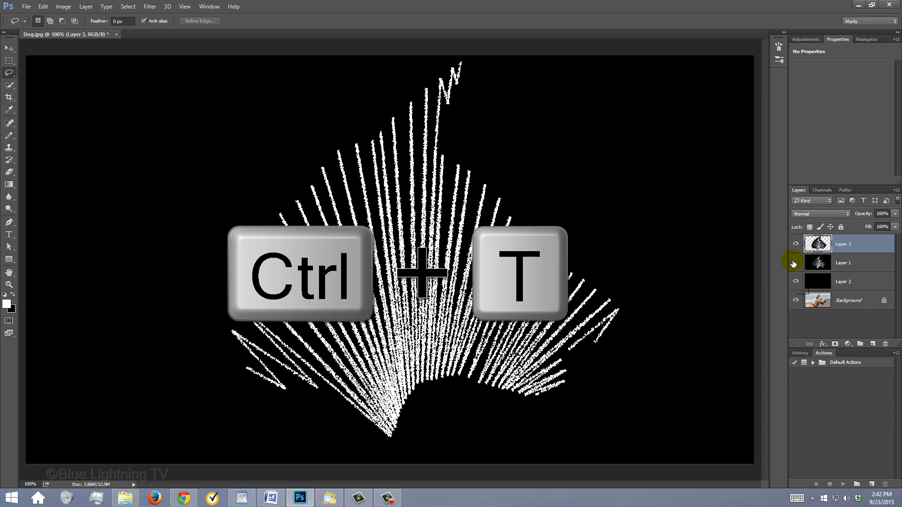
key(ctrl+t)
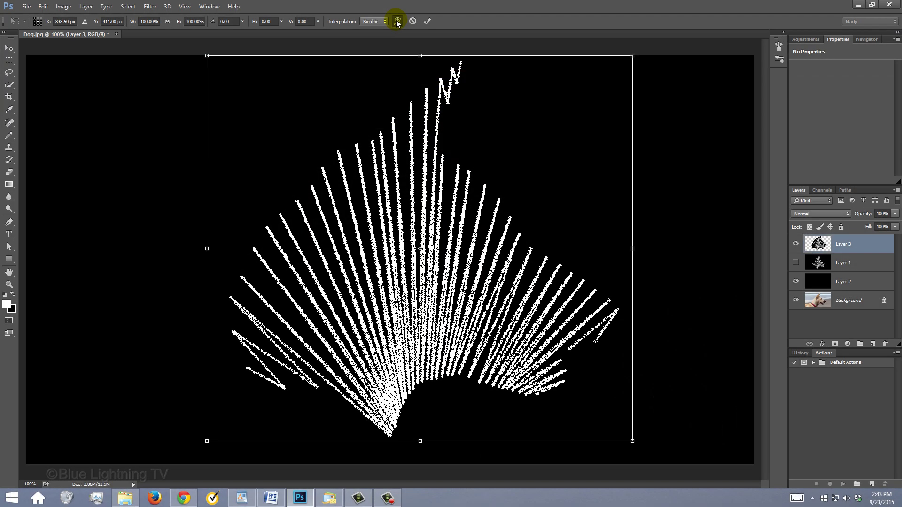
click(441, 107)
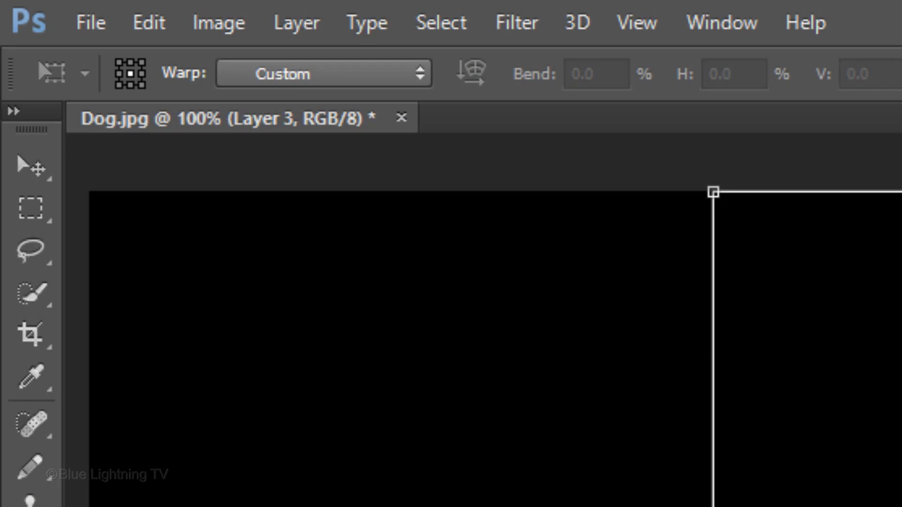
click(111, 21)
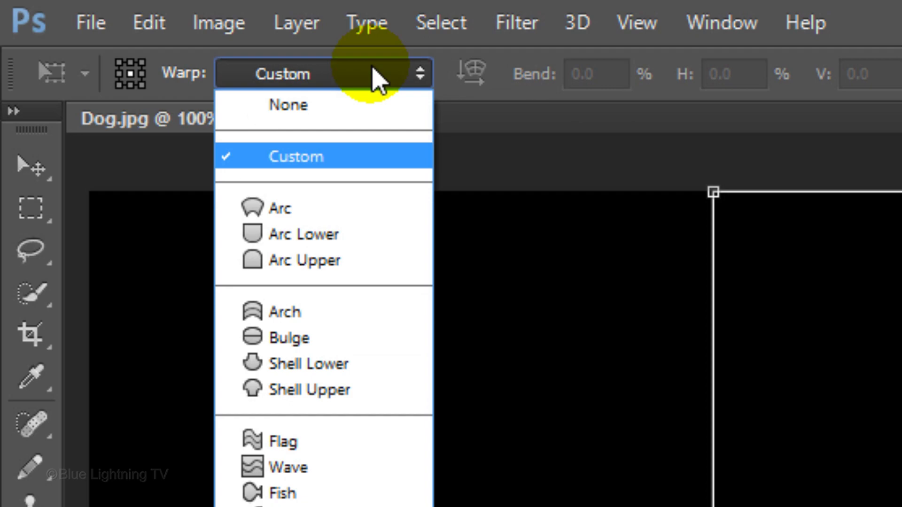
click(333, 314)
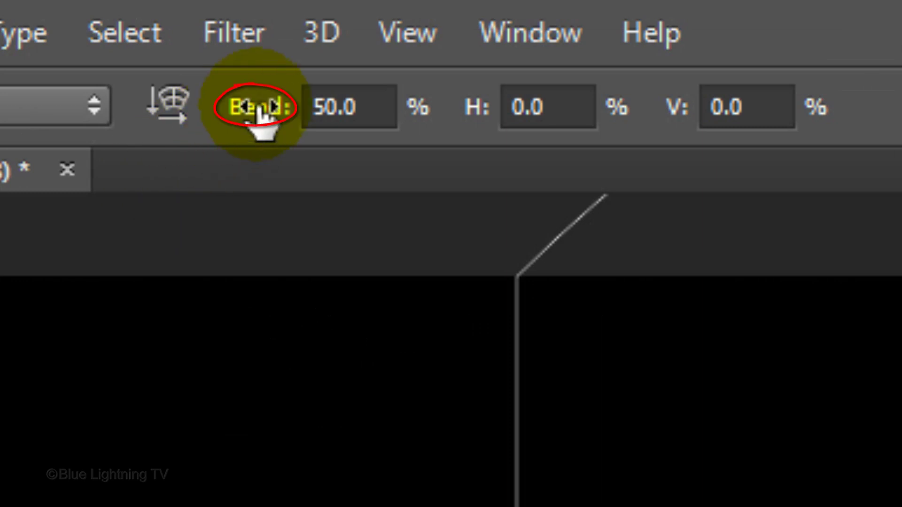
Set the arch bend to 23.4% and leave the warp in vertical orientation
drag(256, 113, 0, 45)
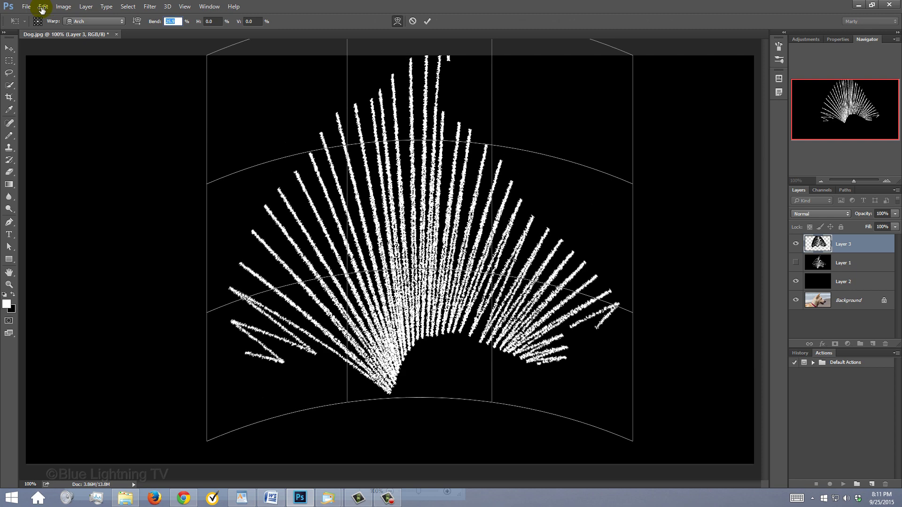
drag(43, 8, 34, 9)
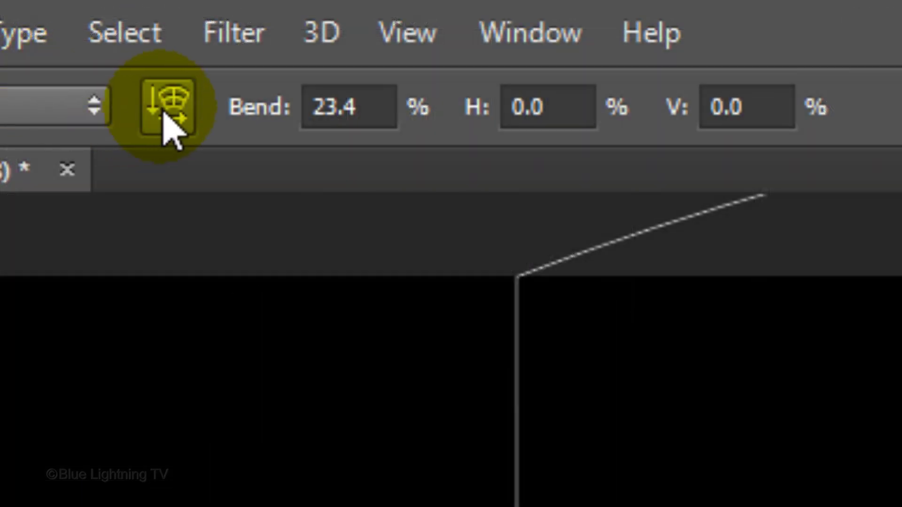
click(136, 21)
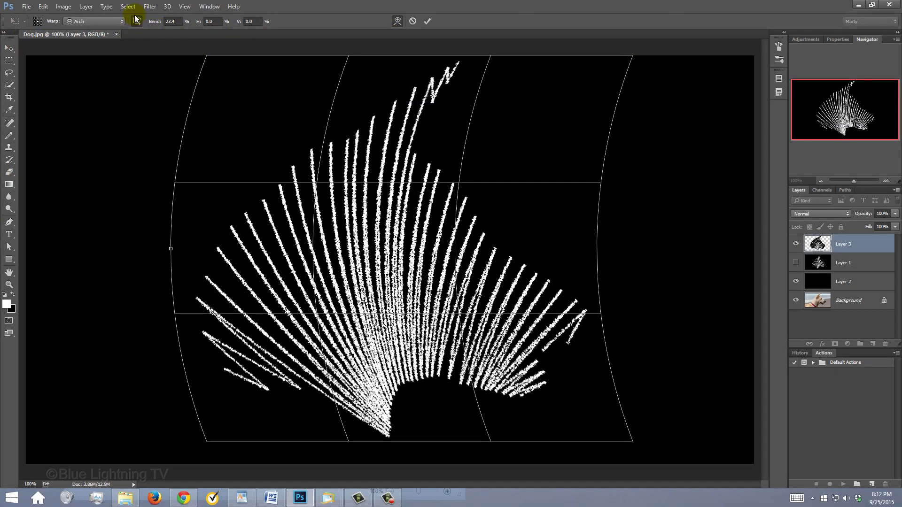
click(136, 22)
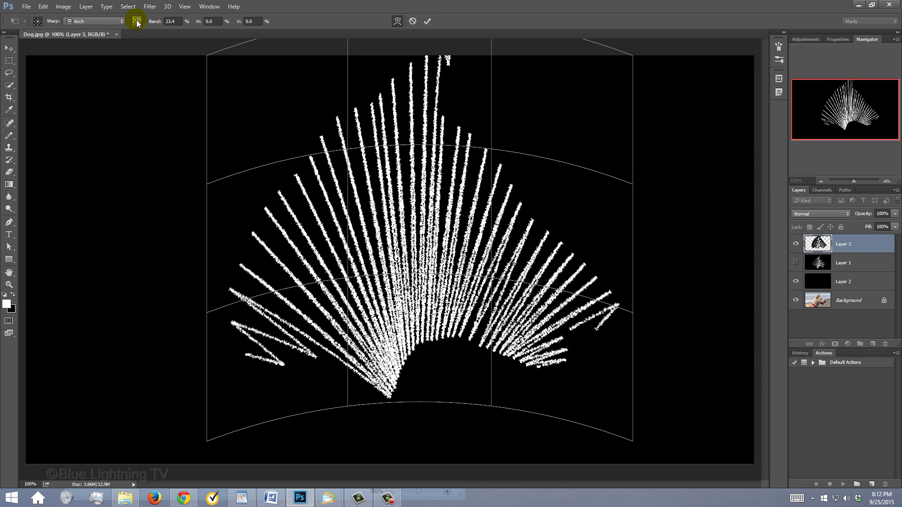
click(136, 21)
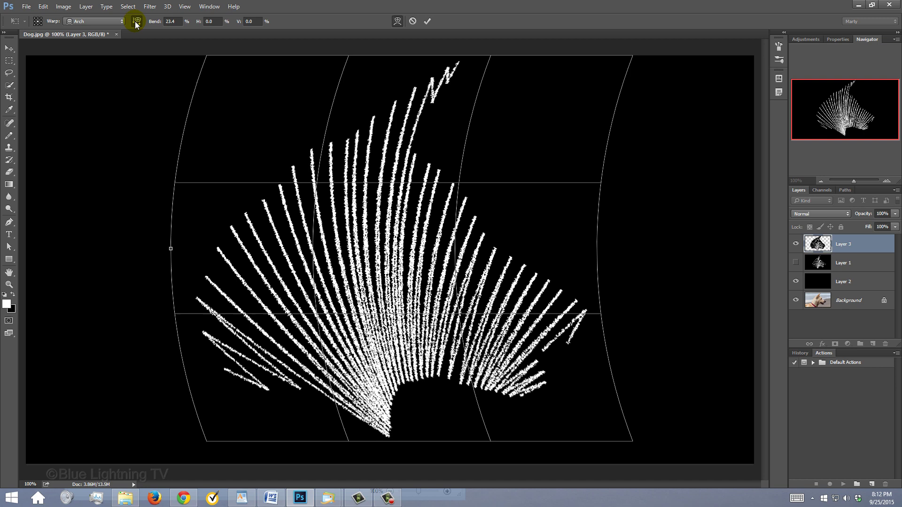
Commit the arch warp and copy a small selected piece of strokes to Layer 4
key(Return)
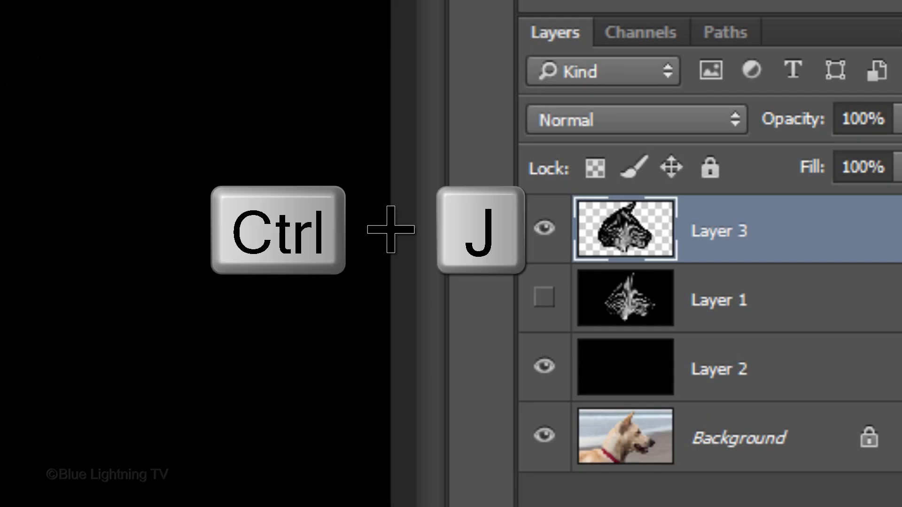
key(ctrl+j)
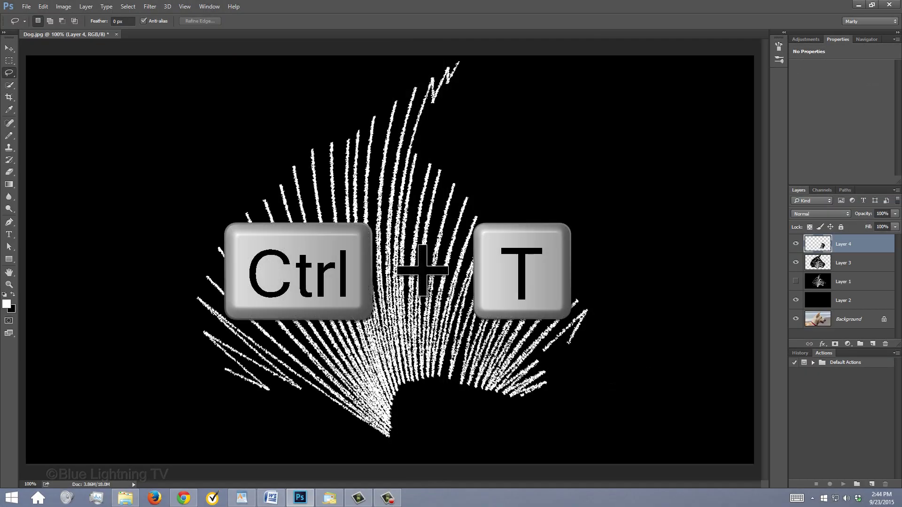
Freeform-warp Layer 4's strokes into a curving fan sweeping right to extend the arch, and commit it
key(ctrl+t)
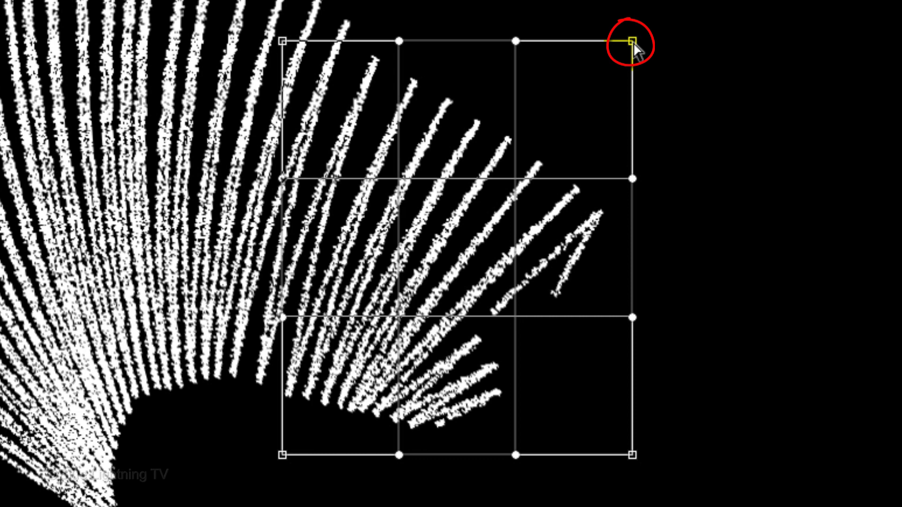
drag(633, 42, 704, 127)
drag(633, 319, 570, 300)
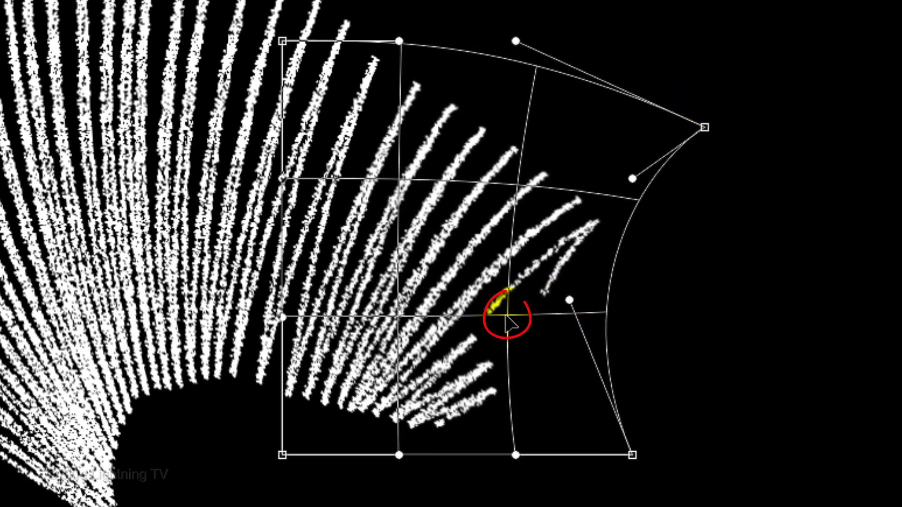
drag(506, 315, 501, 309)
drag(705, 127, 715, 158)
drag(395, 311, 384, 306)
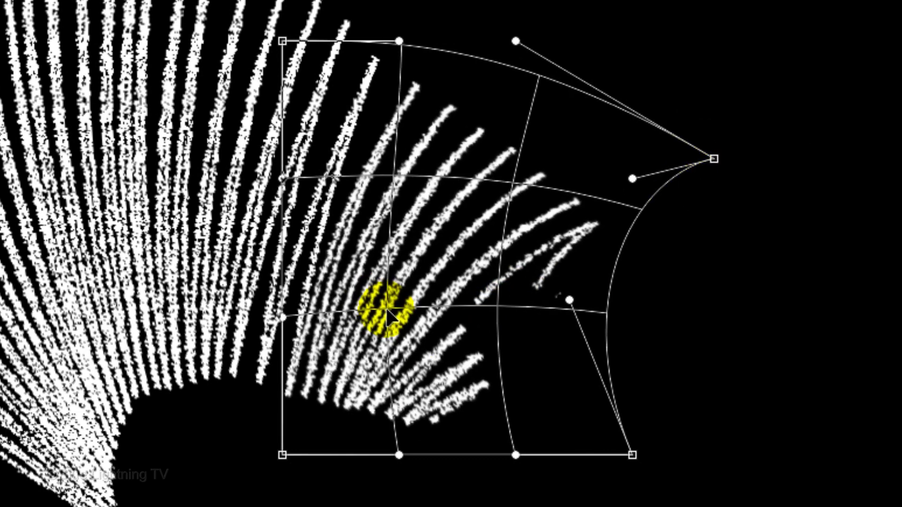
drag(502, 310, 493, 304)
click(516, 455)
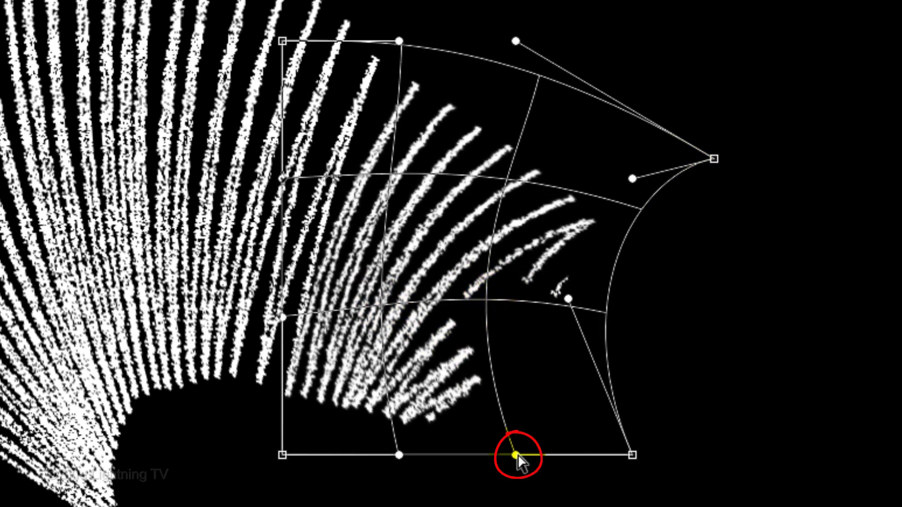
drag(516, 455, 502, 431)
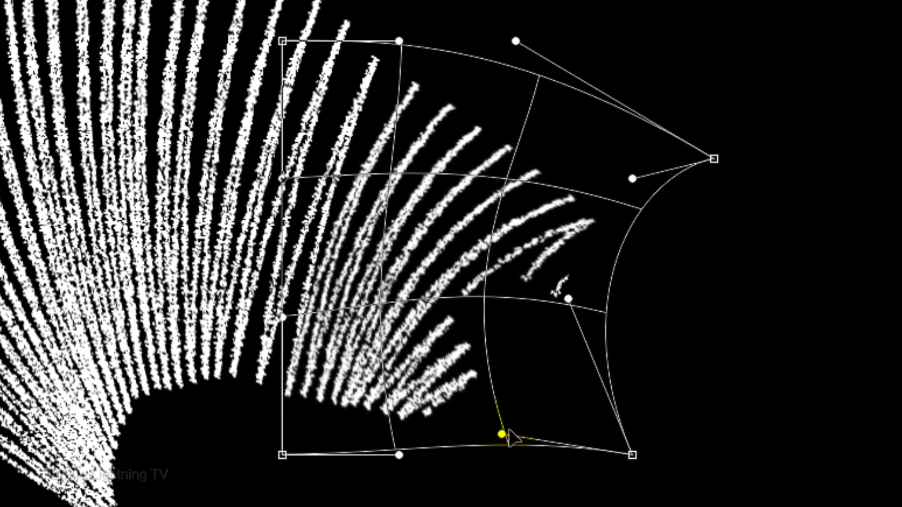
drag(608, 327, 632, 343)
key(Return)
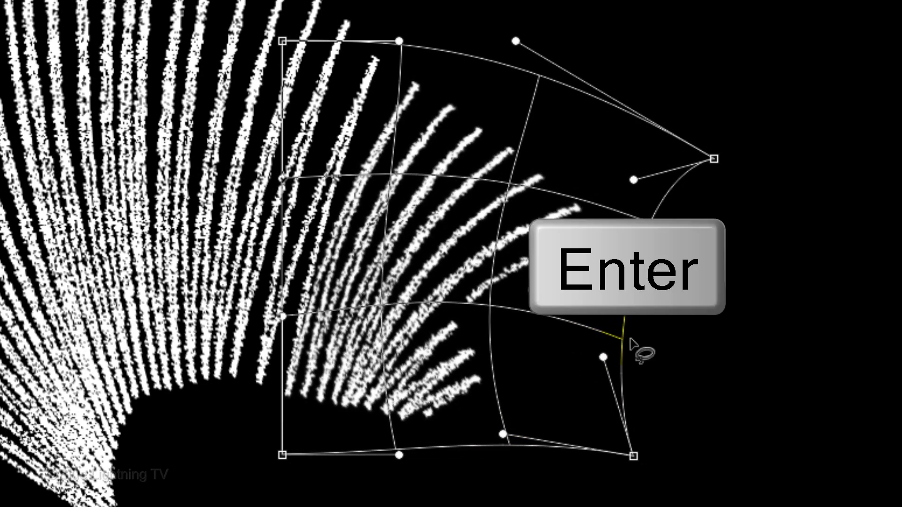